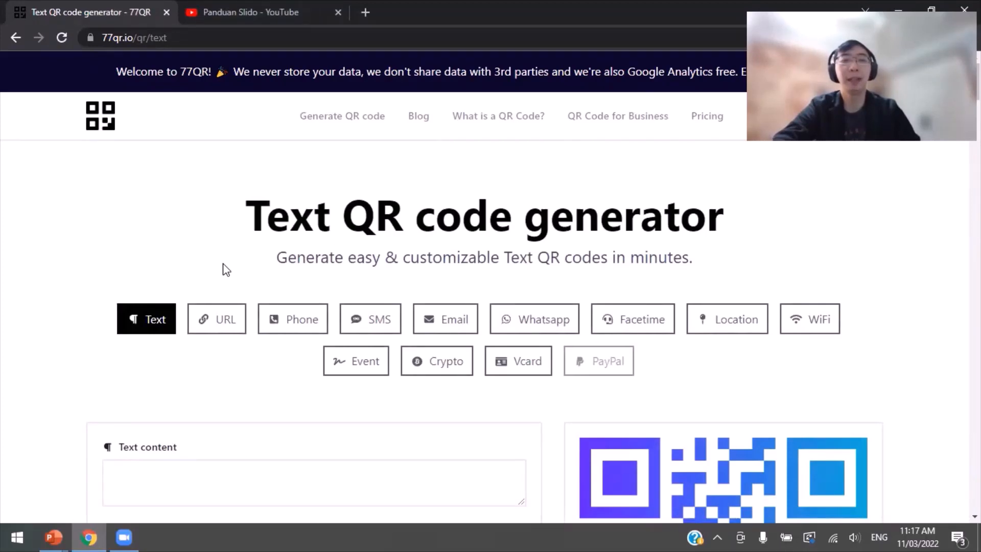
# Switch the QR code generator from text to the URL type
pyautogui.scroll(-1, 226, 270)
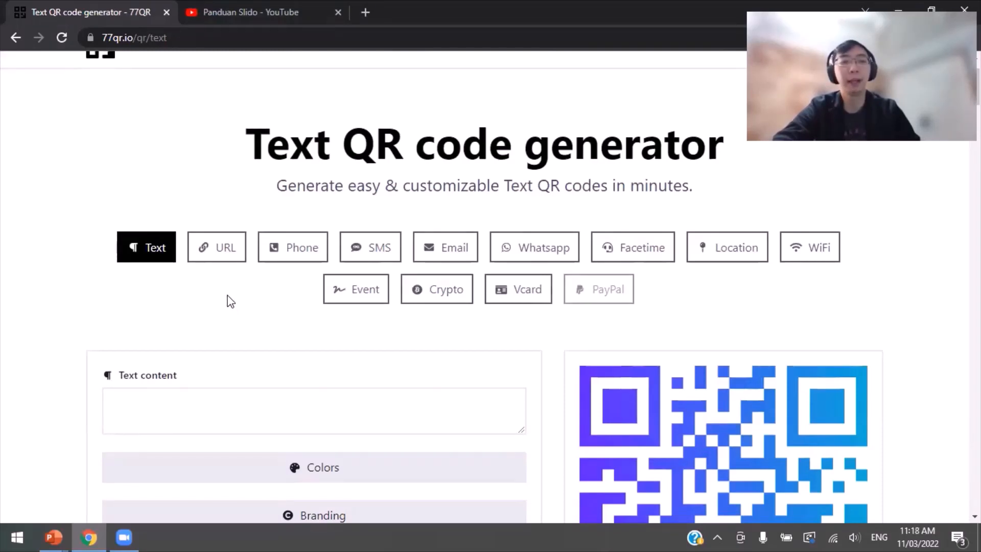
pyautogui.click(218, 262)
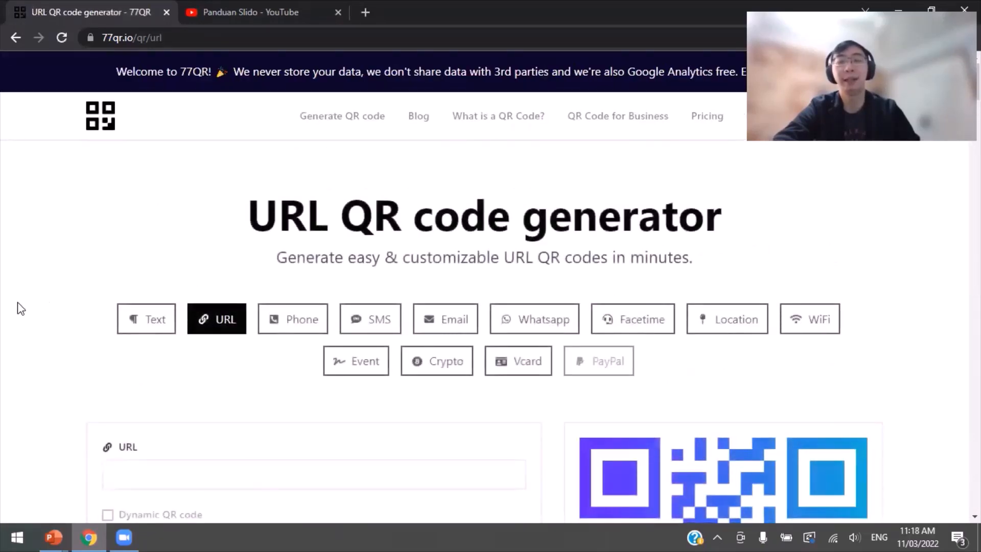
pyautogui.scroll(-3, 35, 302)
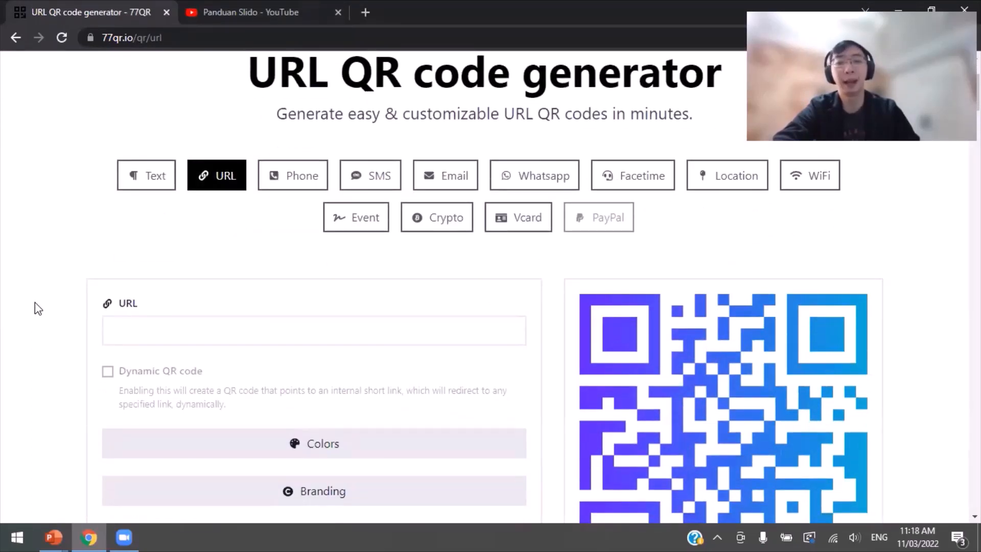
pyautogui.scroll(-1, 35, 302)
pyautogui.scroll(1, 35, 302)
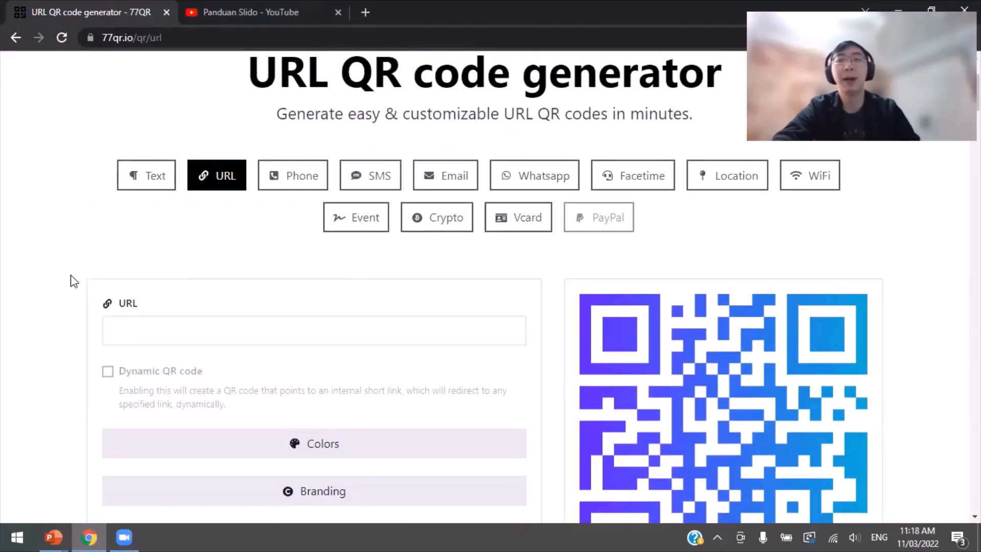
# Copy the address of the Panduan Slido YouTube playlist and enter it as the QR code's URL
pyautogui.click(252, 23)
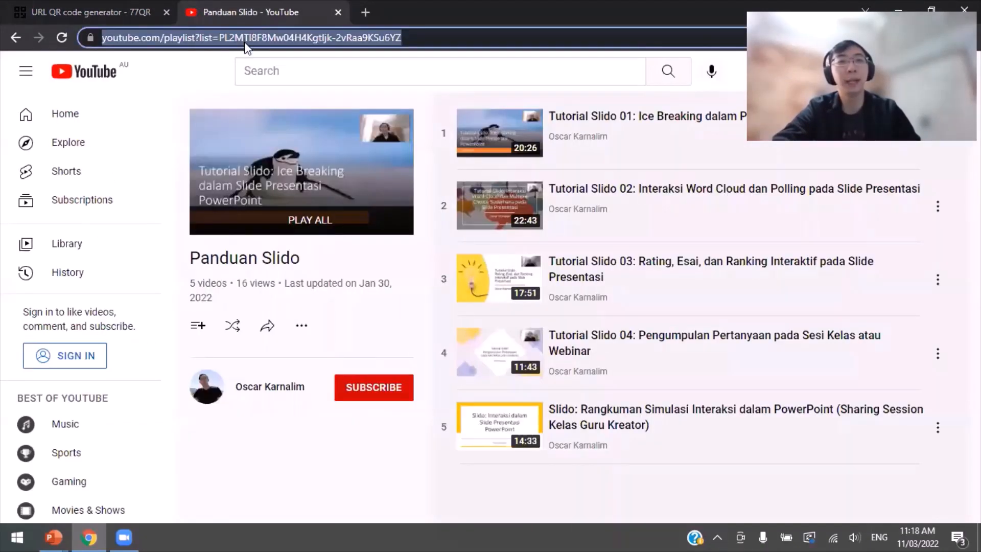
pyautogui.click(145, 27)
pyautogui.hotkey('ctrl', 'Tab')
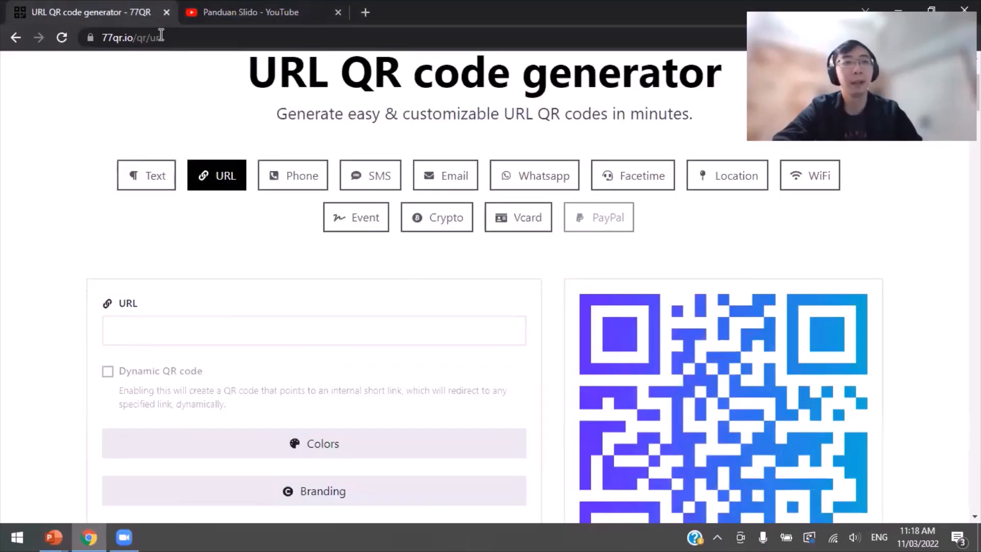
pyautogui.scroll(-3, 253, 306)
pyautogui.click(246, 191)
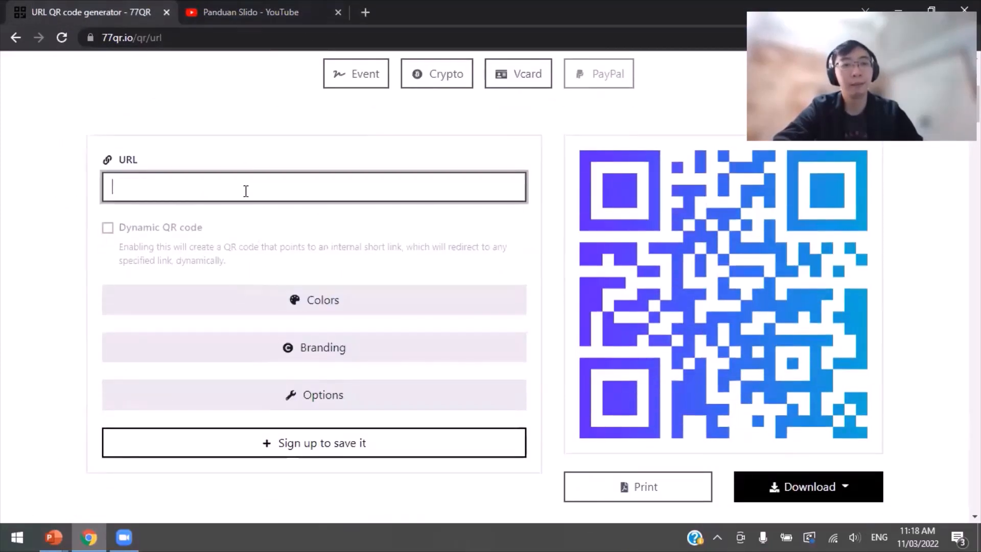
pyautogui.write('https://www.youtube.com/playlist?list=PL2MTl8F8Mw04H4Kgtljk-2vRaa9KSu6YZ')
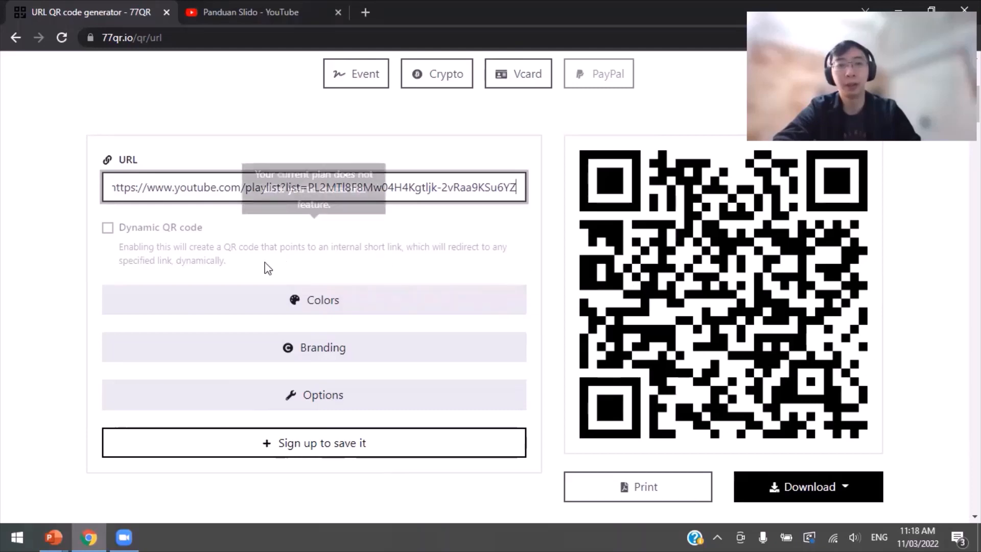
pyautogui.moveTo(146, 269)
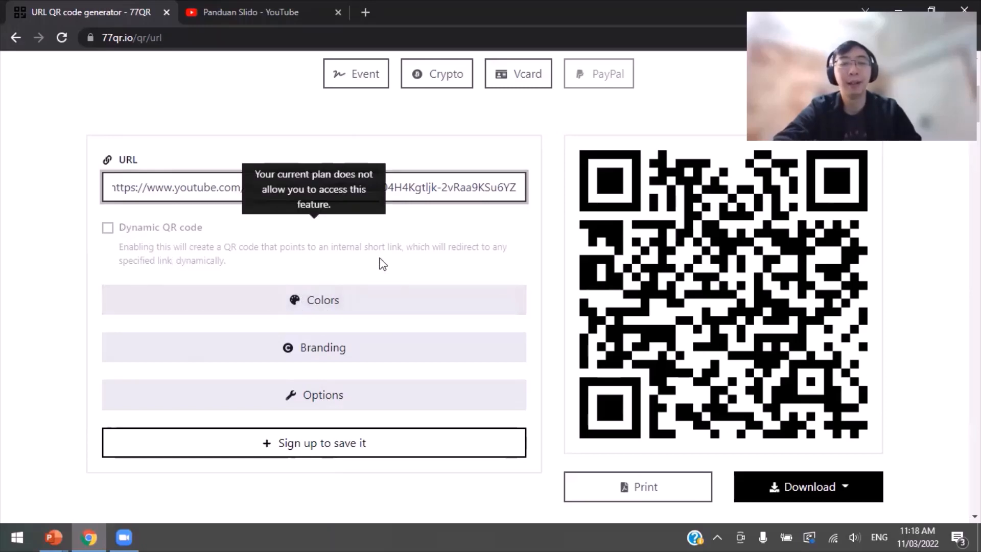
# Expand the color settings and set the QR code's foreground color to red, RGB 224, 11, 11
pyautogui.click(376, 311)
pyautogui.scroll(-3, 377, 309)
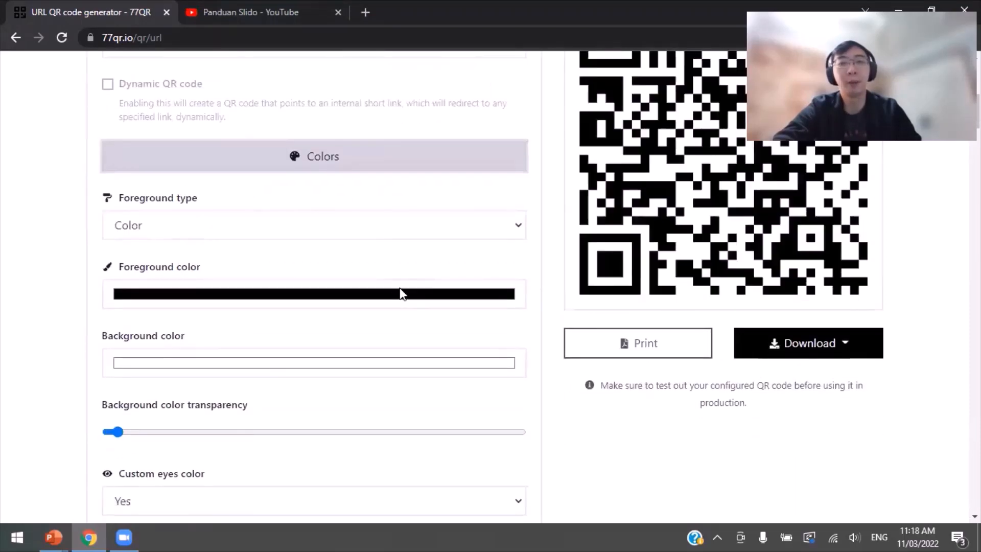
pyautogui.click(406, 301)
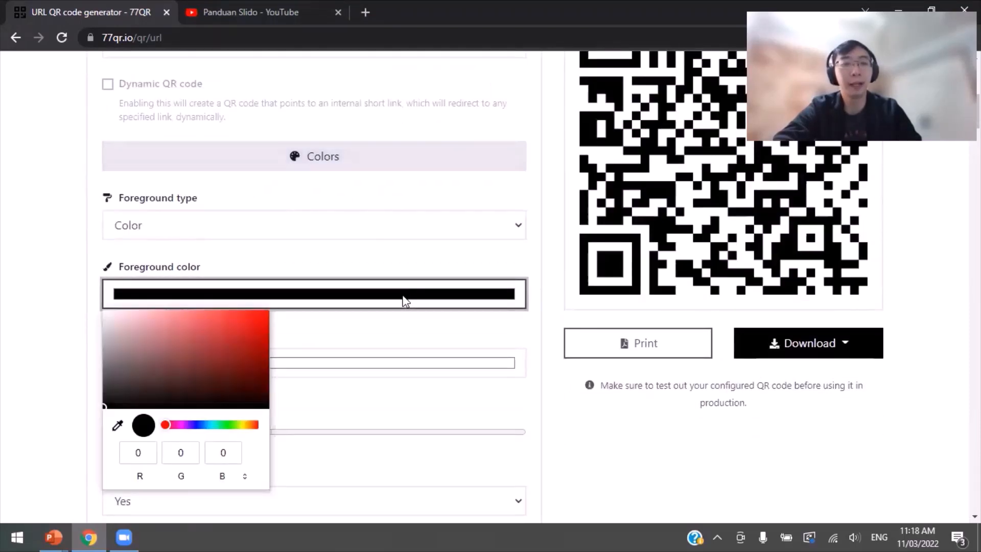
pyautogui.click(258, 320)
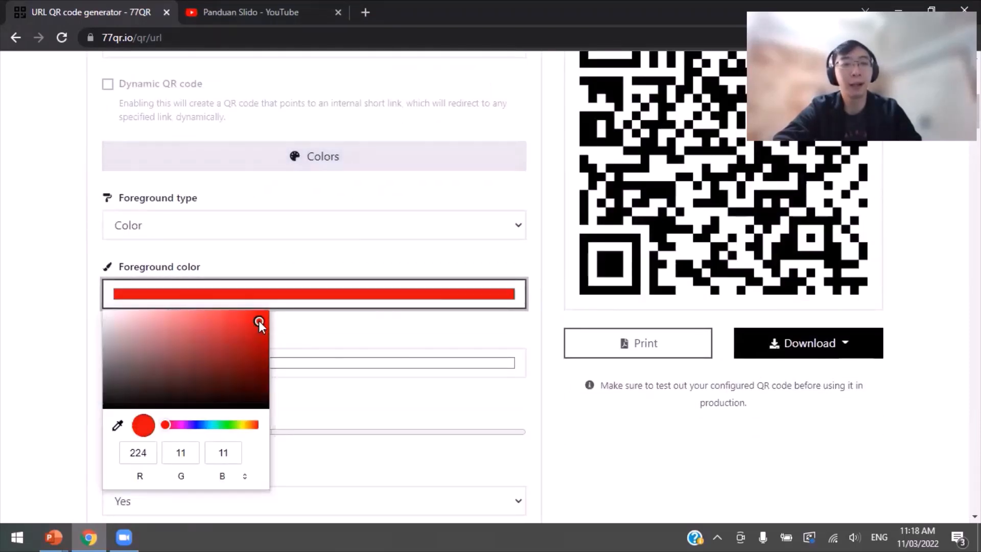
pyautogui.click(29, 268)
pyautogui.scroll(3, 469, 285)
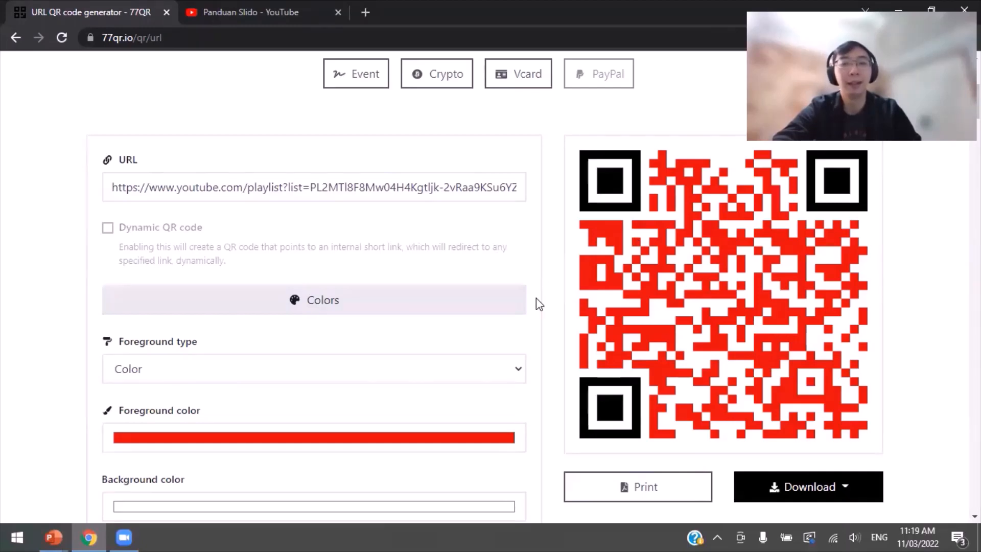
# Set the QR code's background color to light blue, RGB 122, 232, 240, and check the preview
pyautogui.scroll(-1, 399, 401)
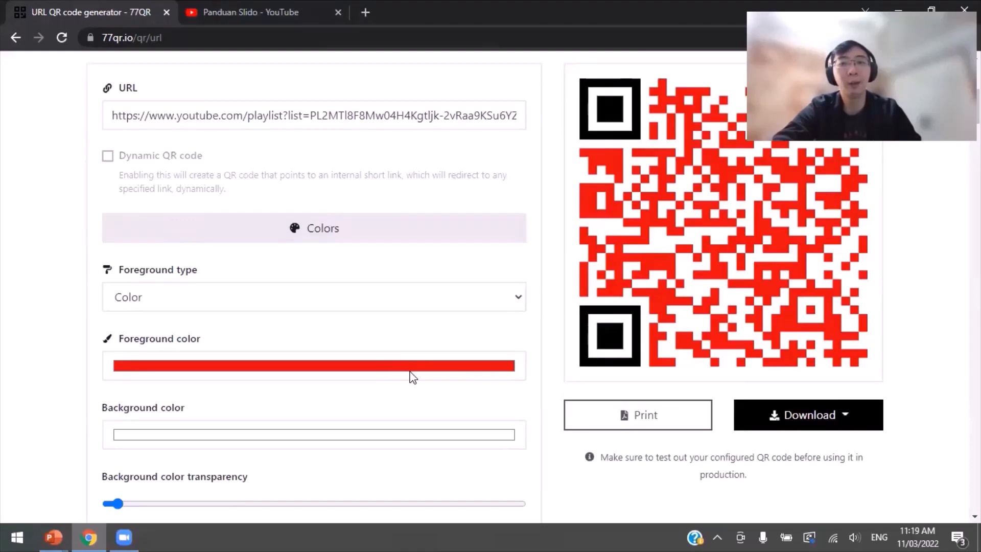
pyautogui.scroll(-1, 352, 337)
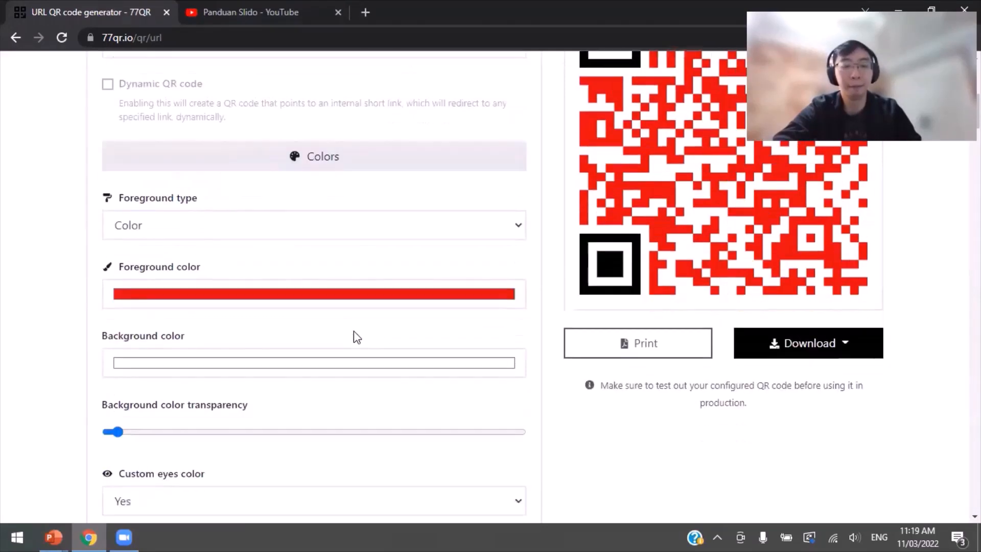
pyautogui.click(229, 374)
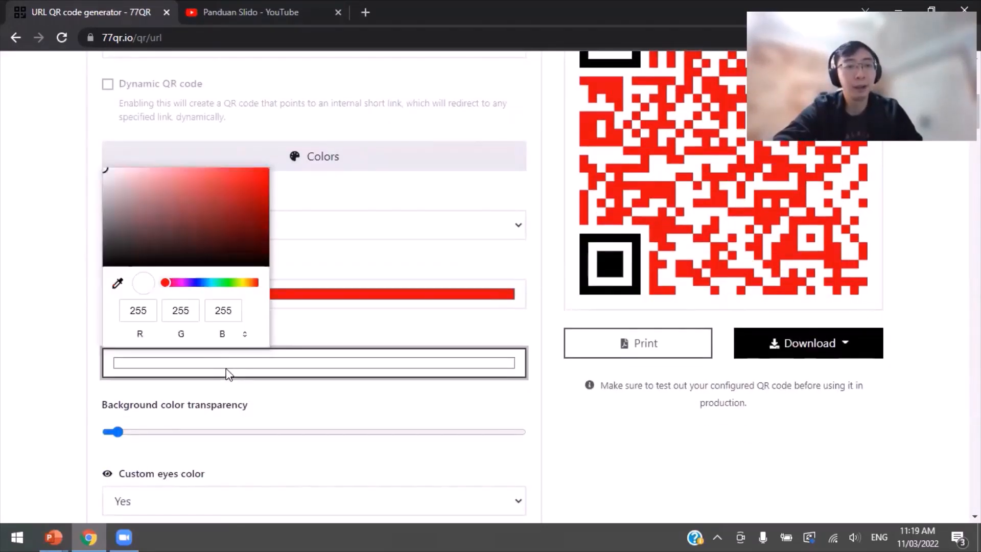
pyautogui.click(210, 283)
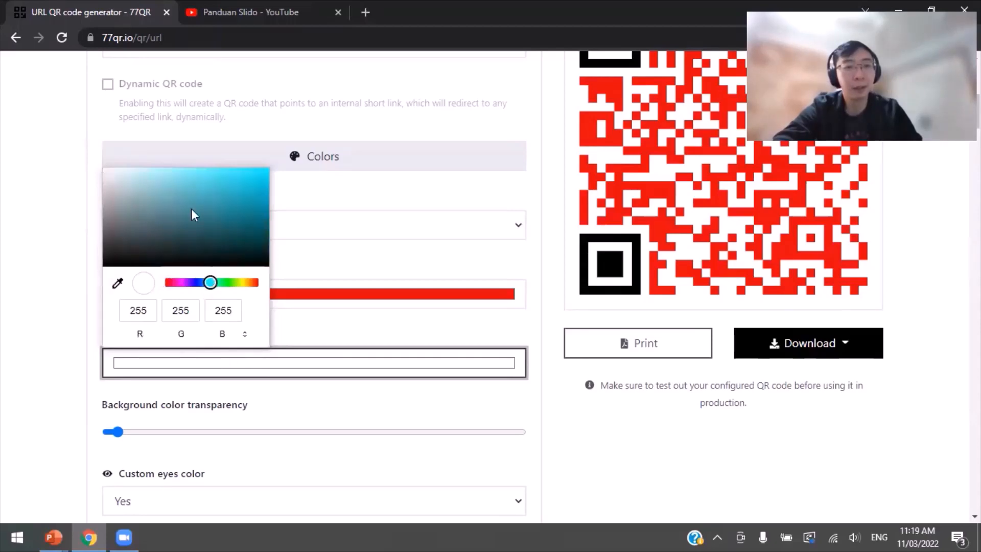
pyautogui.click(184, 174)
pyautogui.click(15, 235)
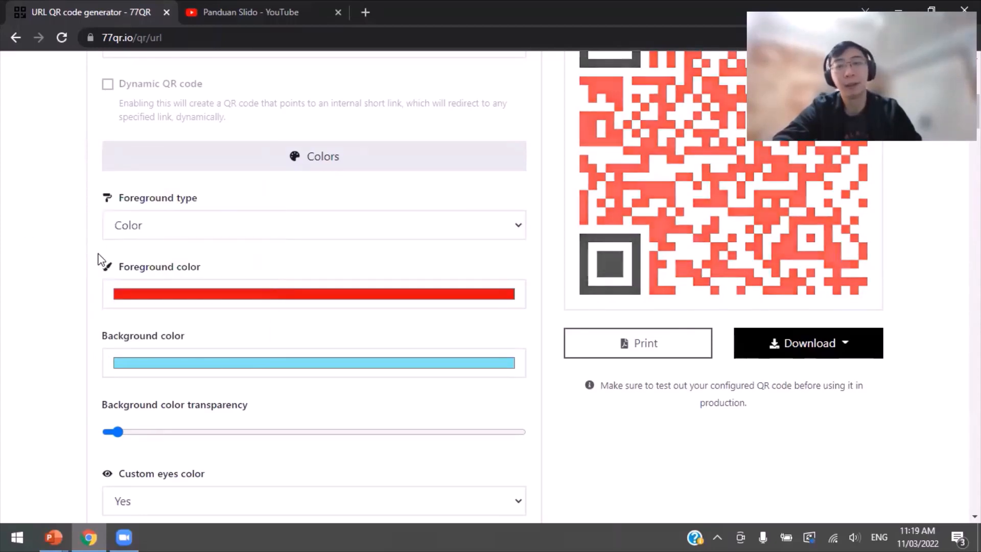
pyautogui.scroll(3, 100, 261)
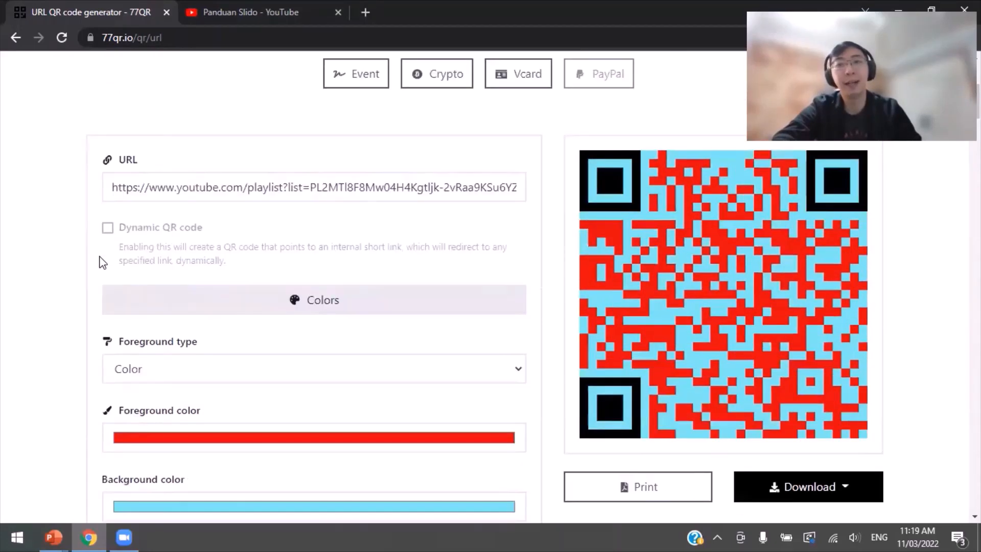
# Change the QR code's background color to near black, RGB 5, 5, 5
pyautogui.scroll(-4, 99, 261)
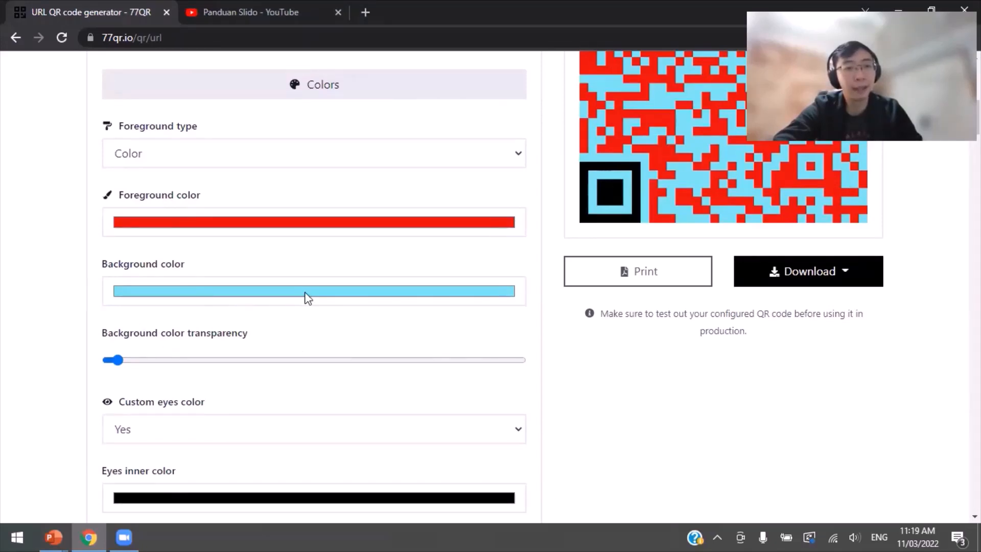
pyautogui.scroll(1, 305, 294)
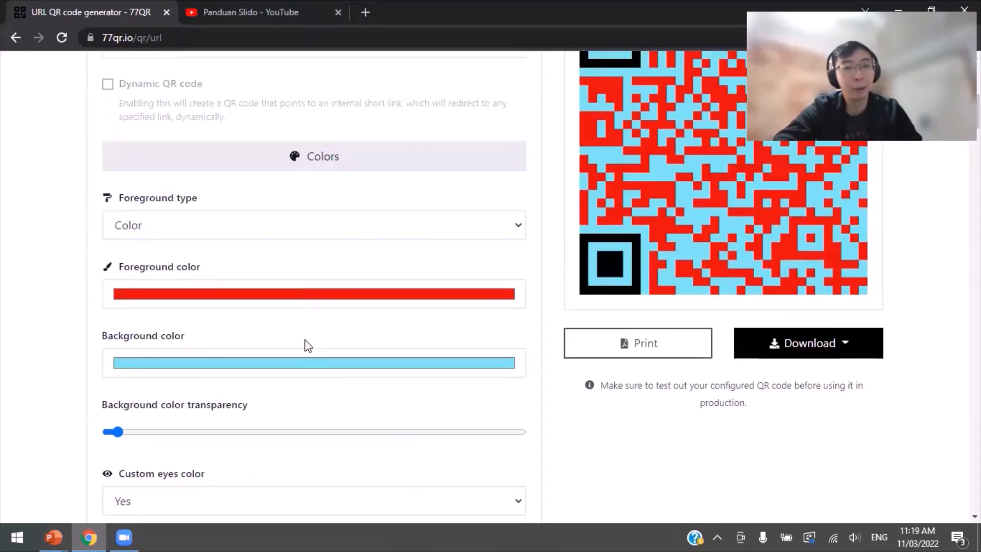
pyautogui.click(312, 372)
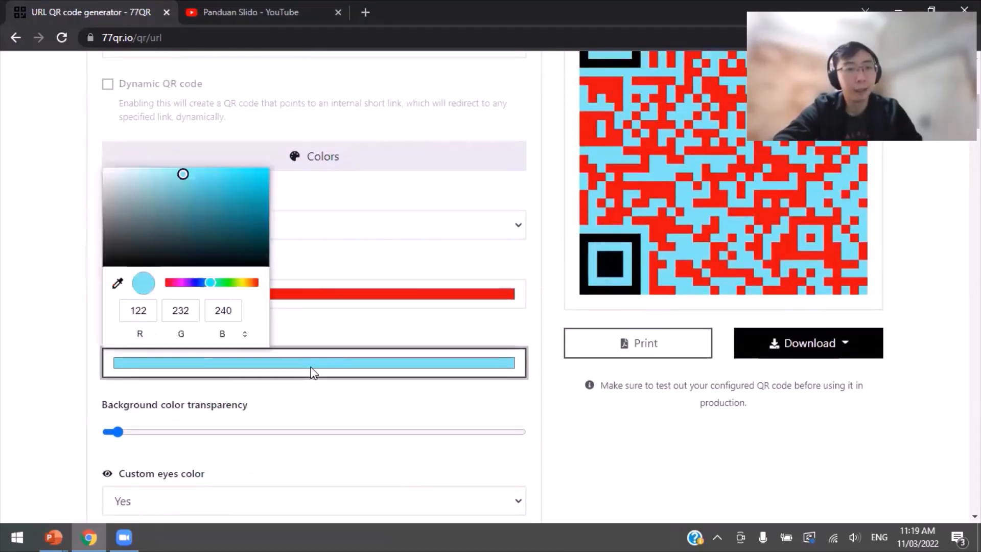
pyautogui.click(117, 264)
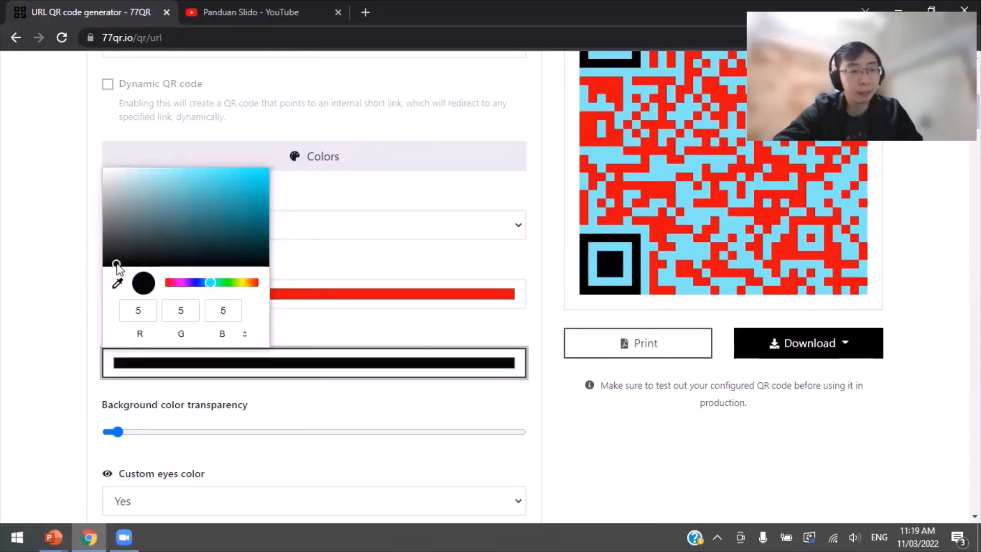
pyautogui.click(65, 272)
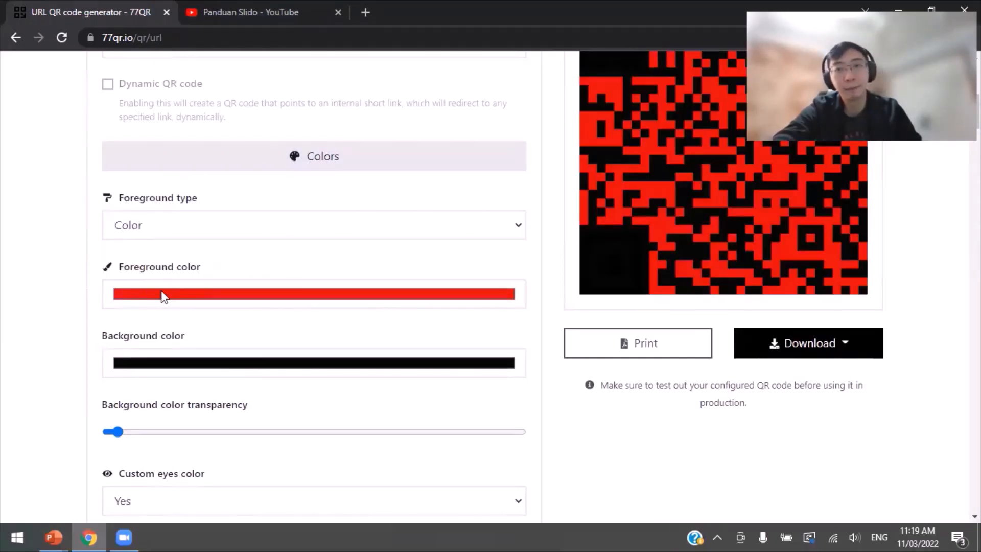
# Set the QR code's background color to a very light pinkish grey, RGB 238, 231, 231
pyautogui.click(407, 367)
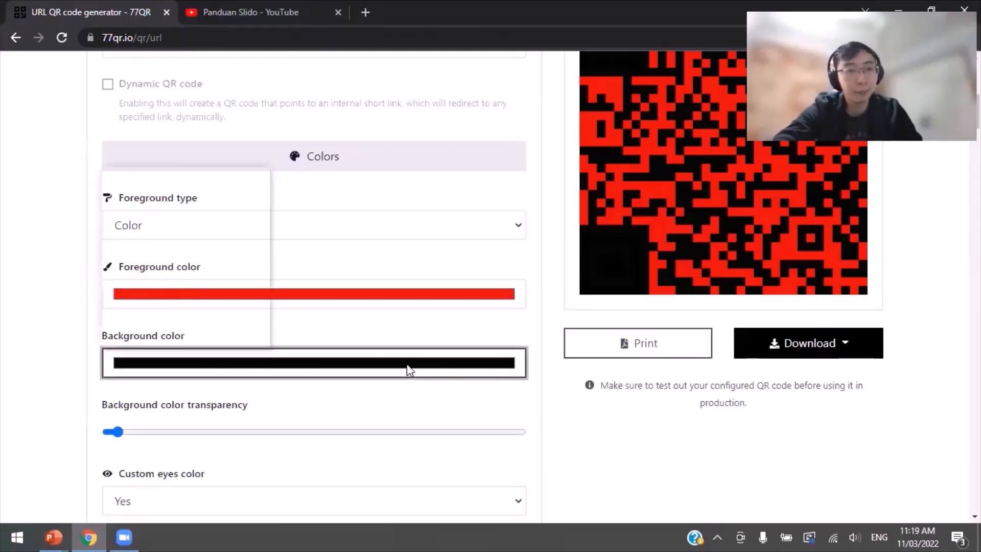
pyautogui.click(109, 176)
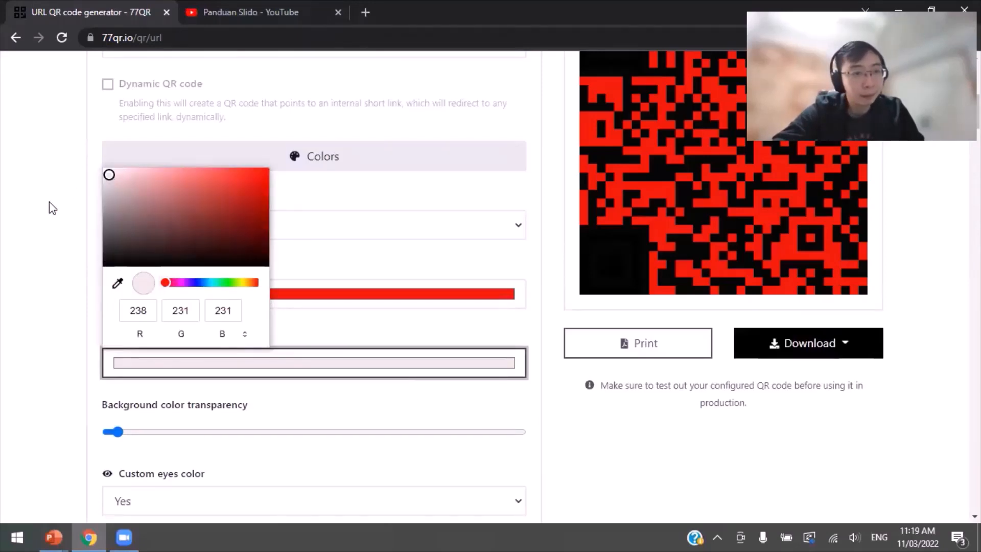
pyautogui.click(41, 207)
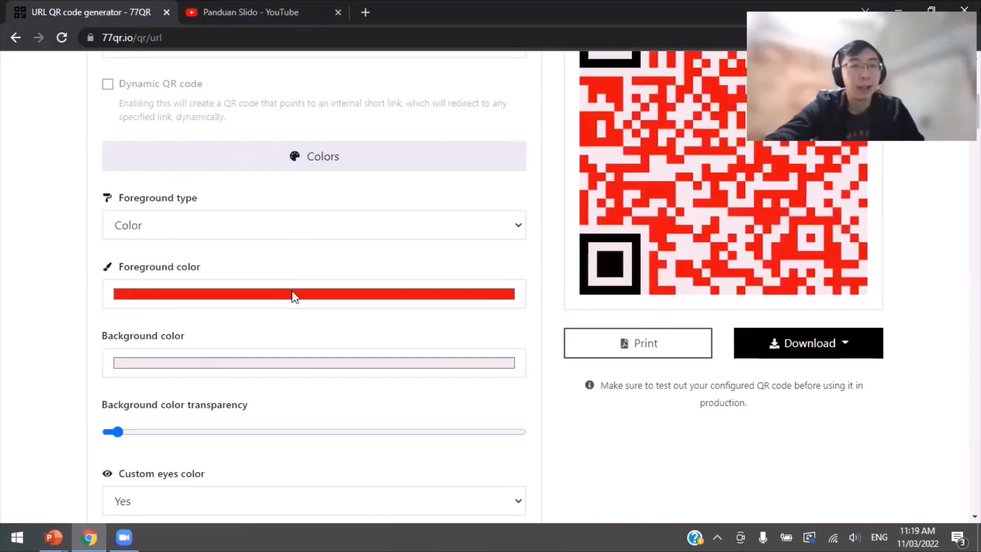
# Change the foreground type to Gradient and set the foreground first color to red, RGB 245, 15, 15
pyautogui.click(367, 231)
pyautogui.click(354, 265)
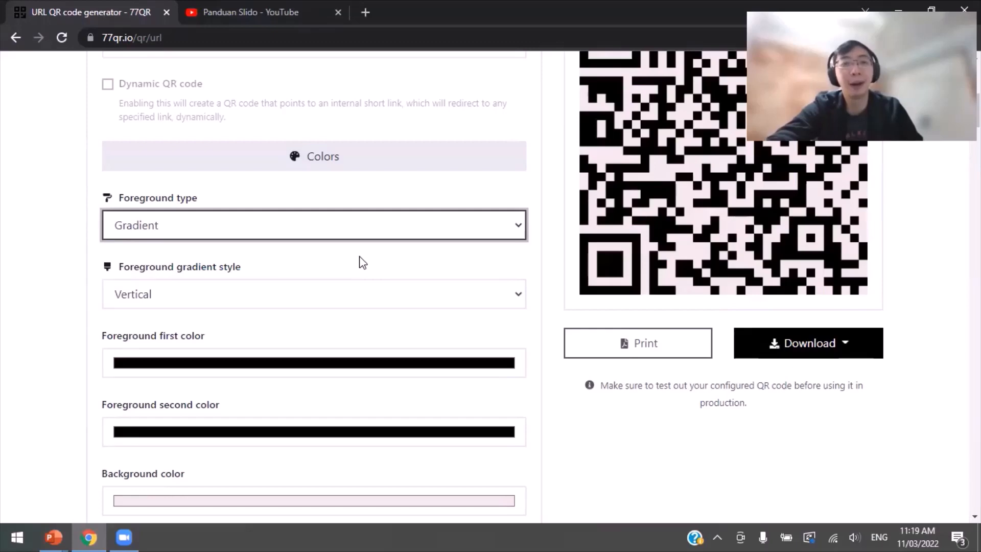
pyautogui.scroll(-3, 359, 262)
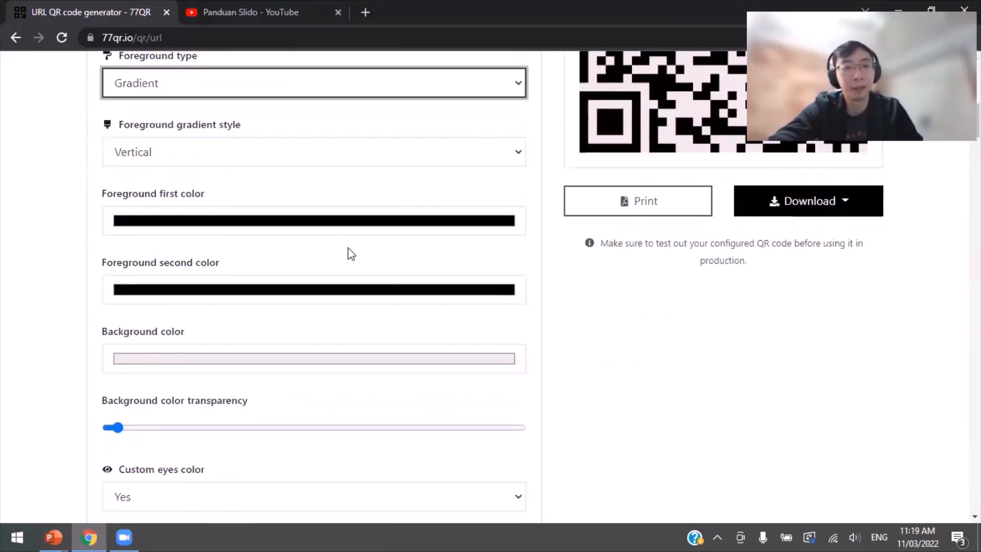
pyautogui.click(305, 219)
pyautogui.click(260, 243)
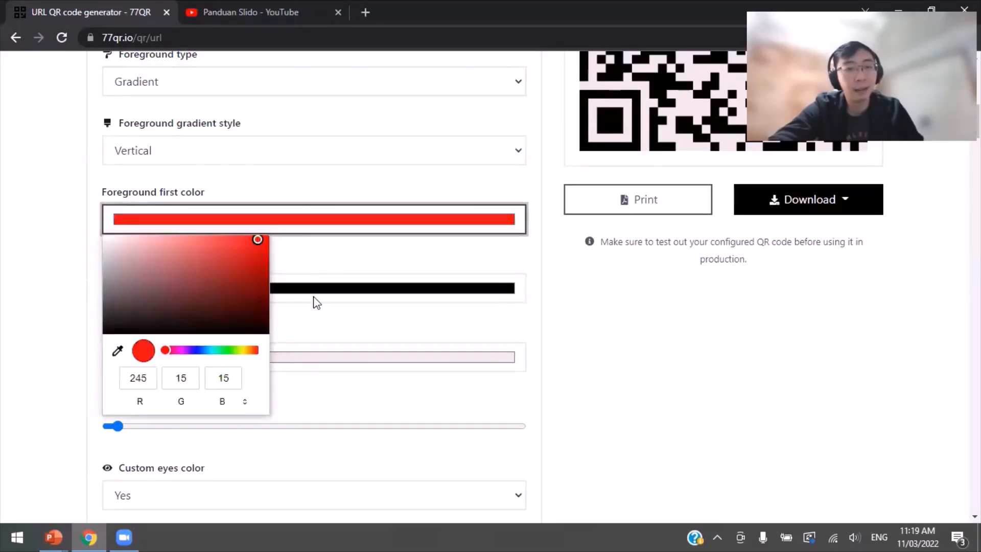
# Set the foreground second color of the gradient to turquoise and check the result in the QR code preview
pyautogui.click(340, 293)
pyautogui.moveTo(165, 419); pyautogui.dragTo(215, 418)
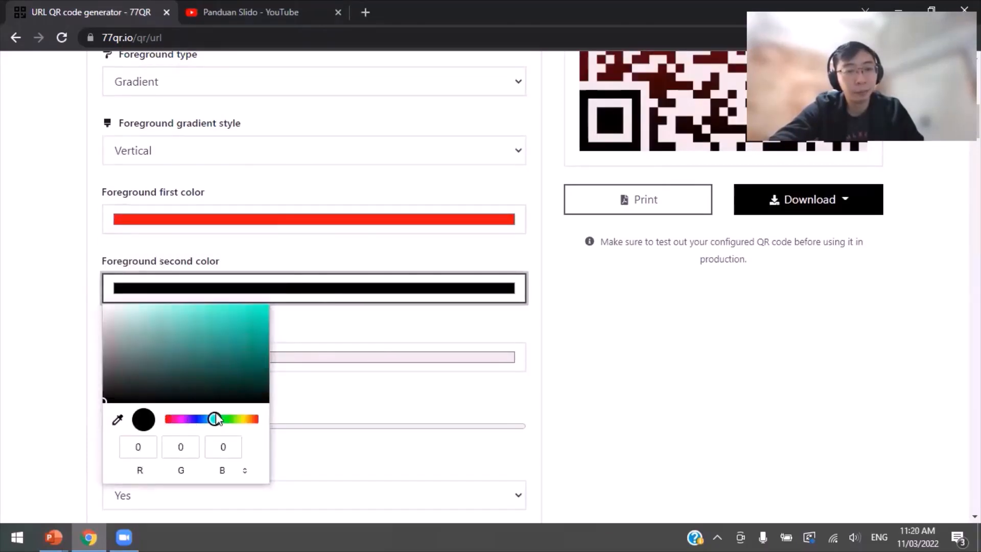
pyautogui.click(265, 309)
pyautogui.click(571, 329)
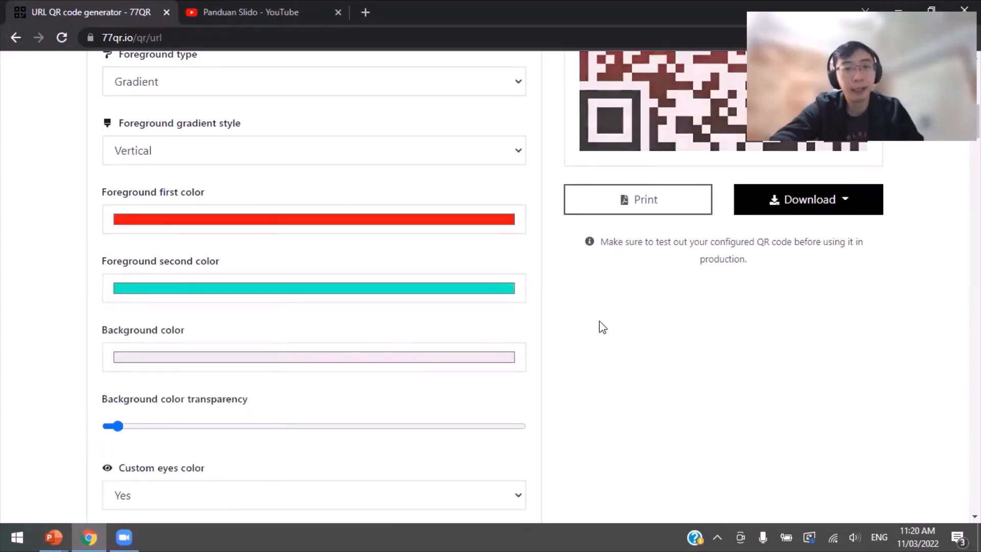
pyautogui.scroll(5, 605, 325)
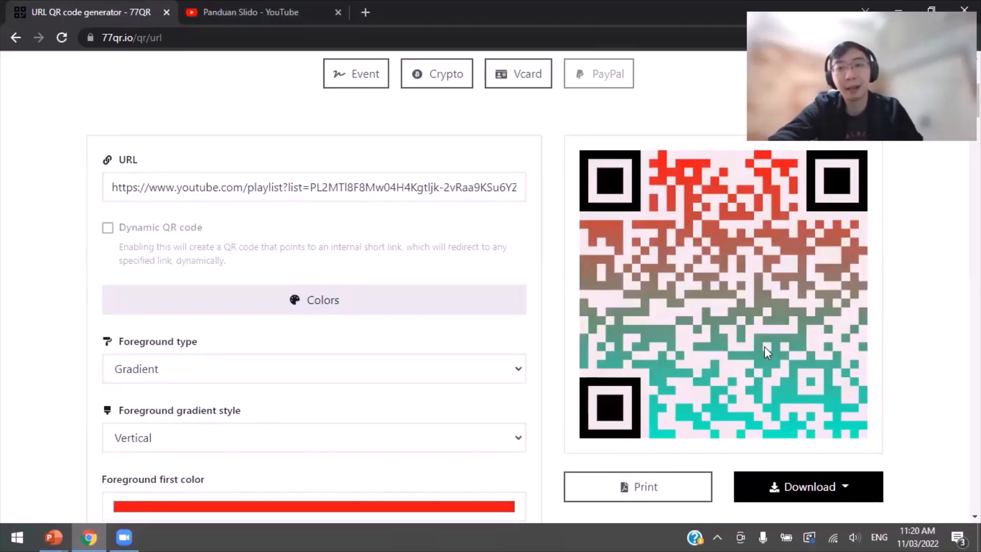
# Set the foreground gradient style to Horizontal and check the QR code preview
pyautogui.scroll(-4, 561, 391)
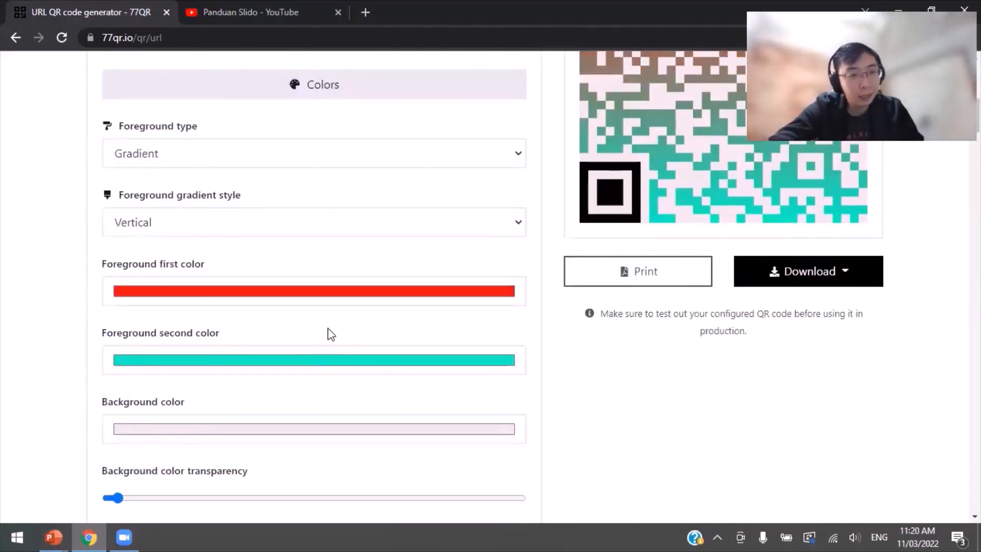
pyautogui.click(270, 228)
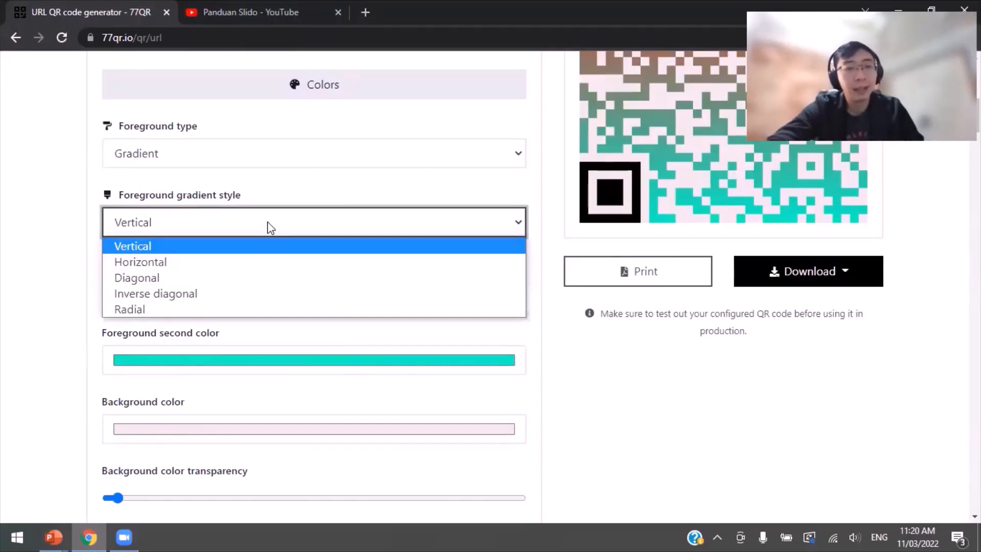
pyautogui.click(253, 258)
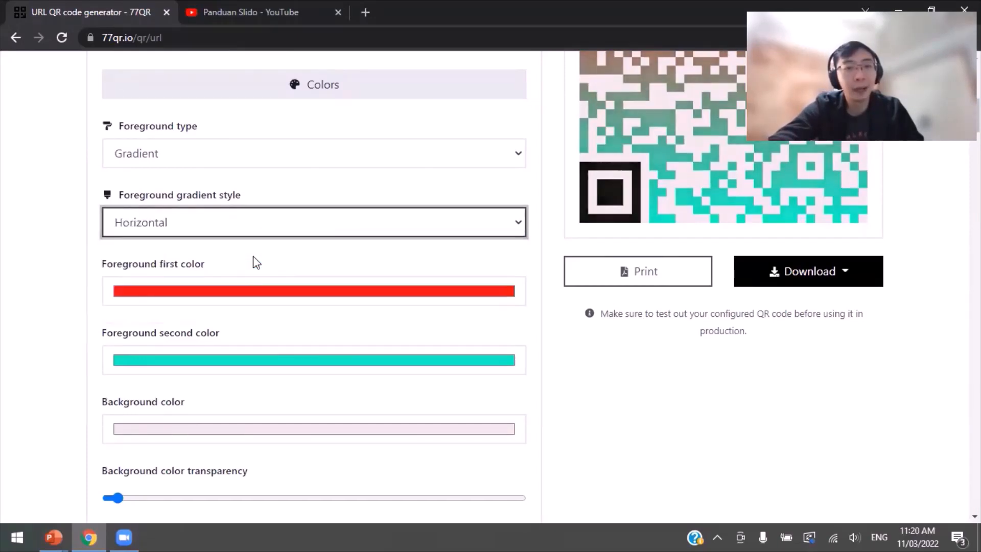
pyautogui.scroll(2, 574, 186)
pyautogui.scroll(2, 574, 186)
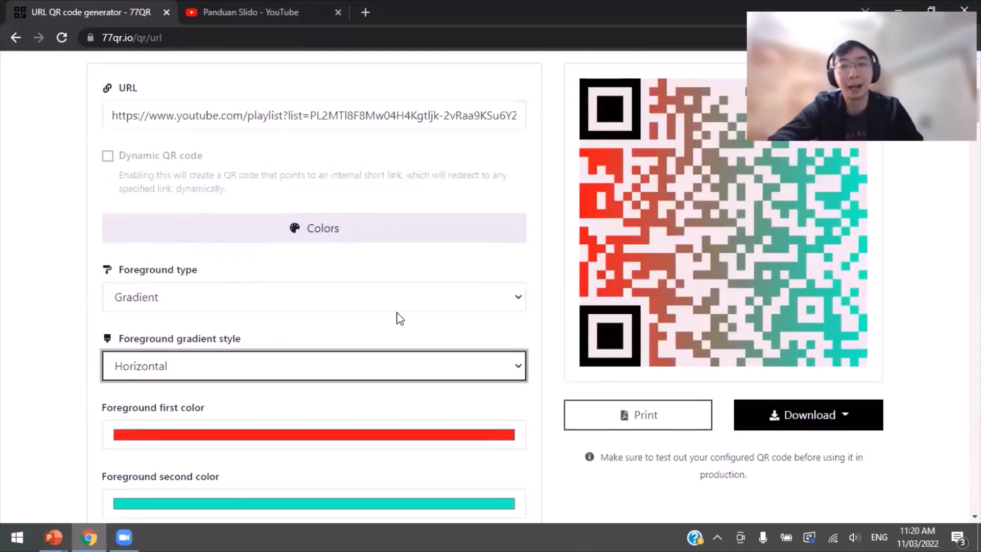
# Set the foreground gradient style to Diagonal and check the QR code preview
pyautogui.click(363, 369)
pyautogui.click(260, 421)
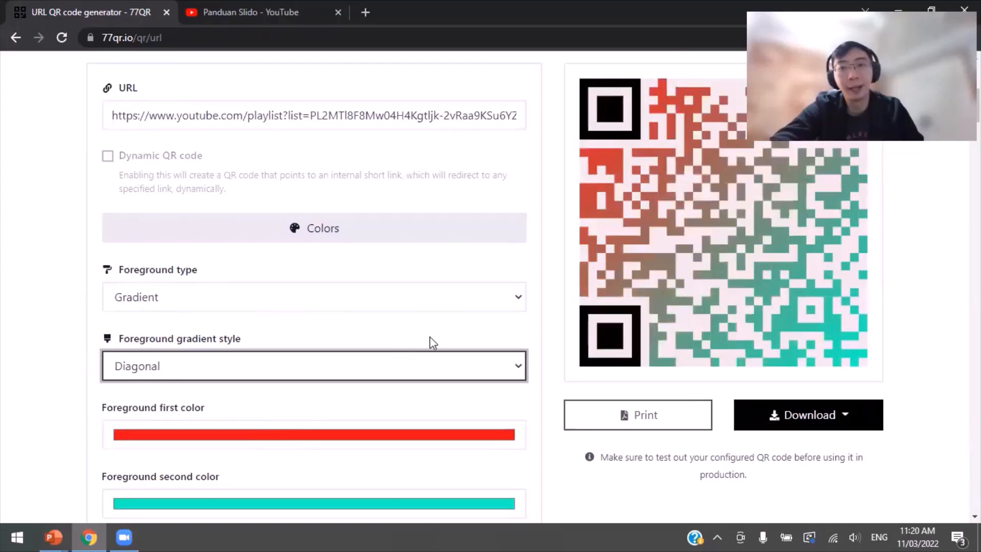
pyautogui.scroll(-7, 459, 305)
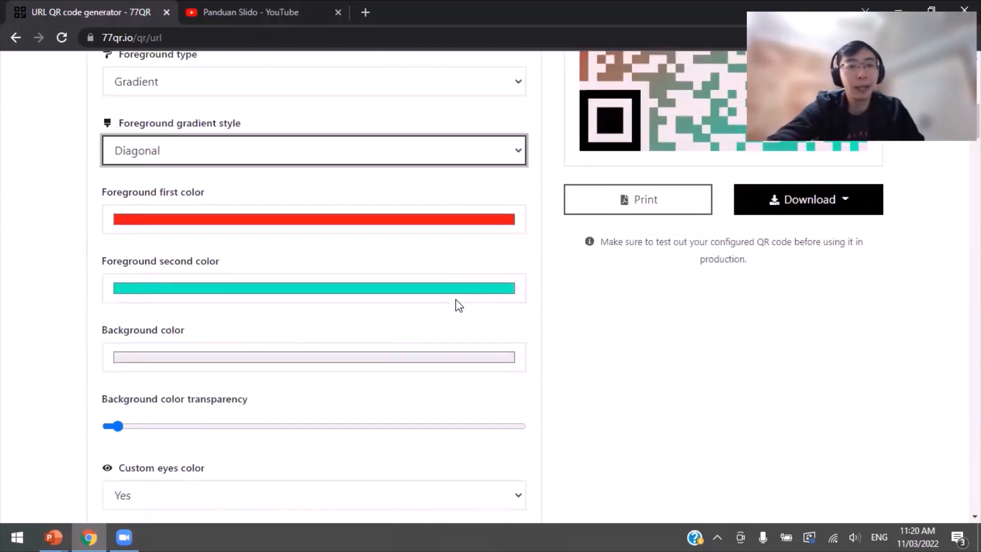
pyautogui.scroll(-1, 457, 297)
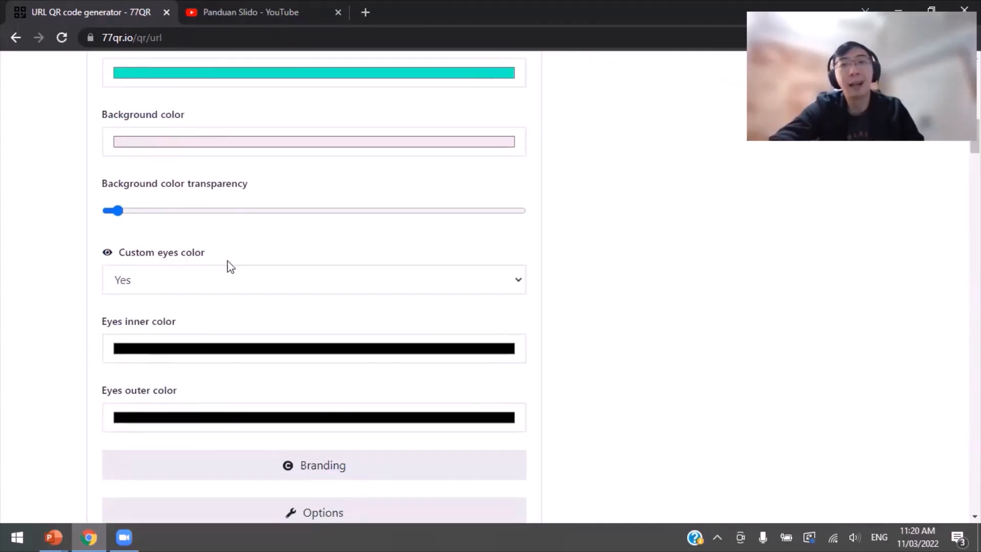
pyautogui.scroll(7, 664, 294)
pyautogui.scroll(3, 689, 299)
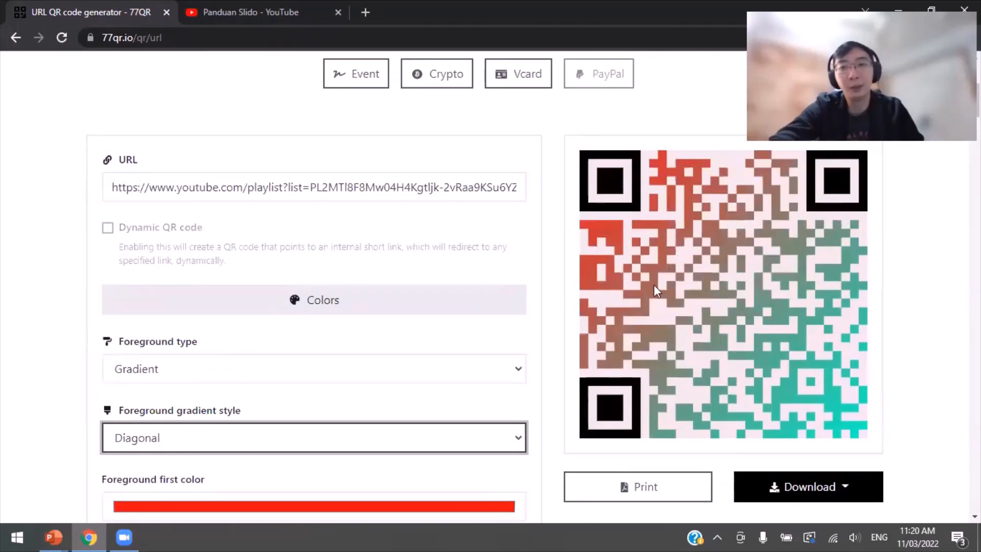
# Set the eyes inner color to red, RGB 224, 6, 6, and check the QR code preview
pyautogui.scroll(-3, 566, 368)
pyautogui.scroll(-8, 551, 301)
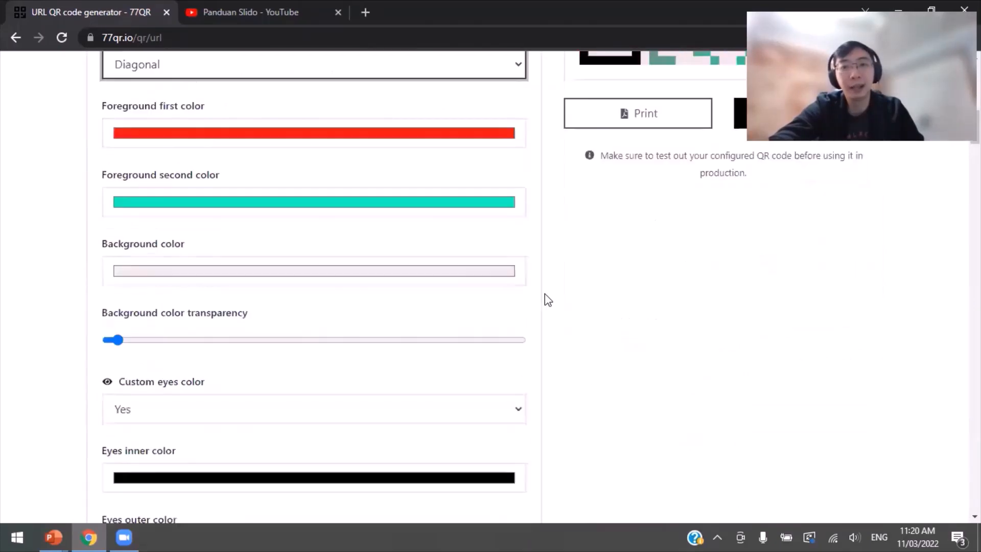
pyautogui.click(450, 285)
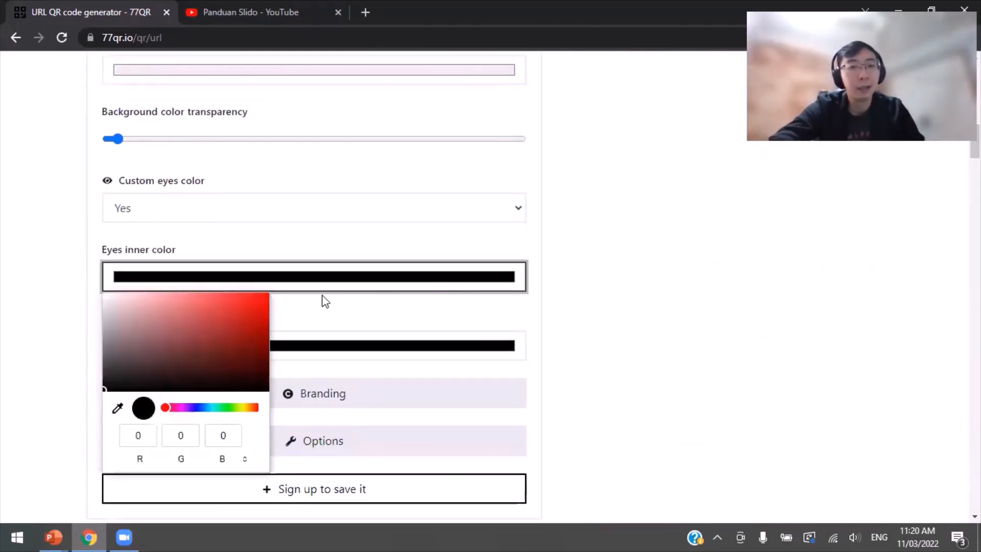
pyautogui.click(263, 305)
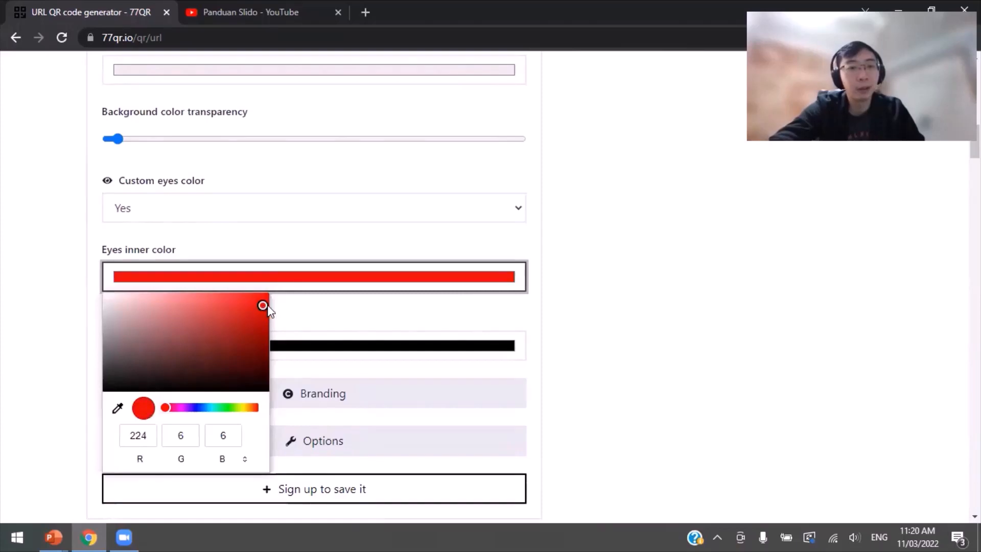
pyautogui.click(642, 278)
pyautogui.scroll(11, 705, 271)
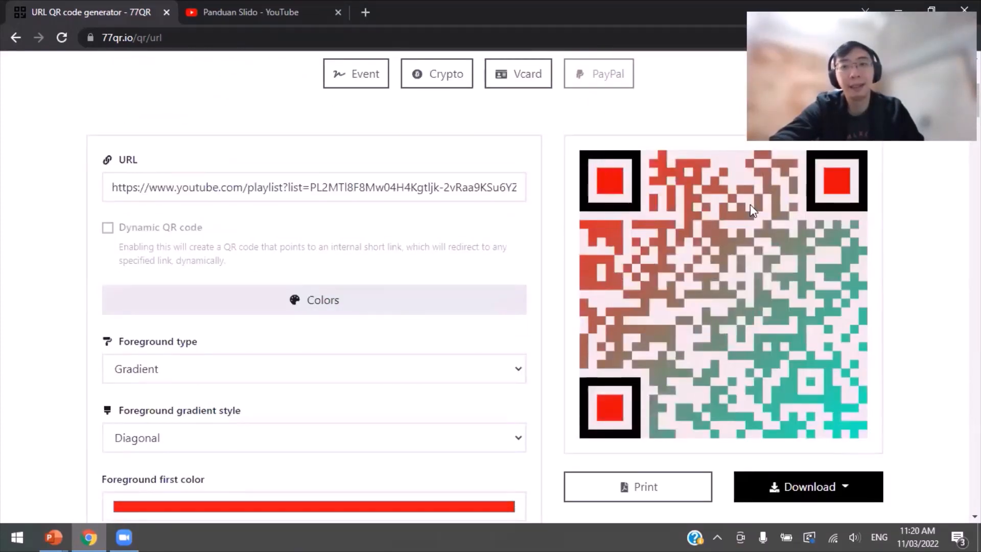
# Set the eyes outer color to blue, RGB 23, 159, 217, and check the QR code preview
pyautogui.scroll(-12, 563, 355)
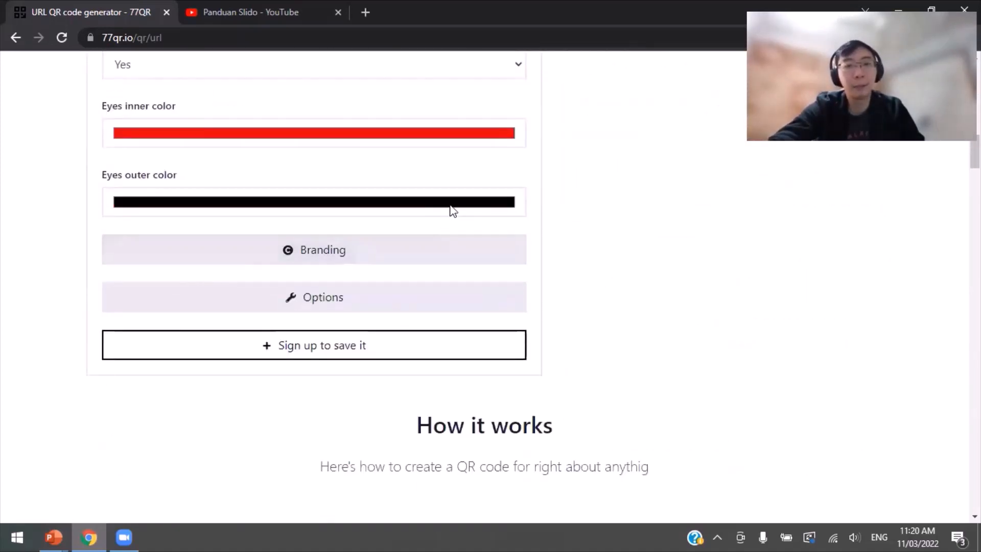
pyautogui.click(449, 210)
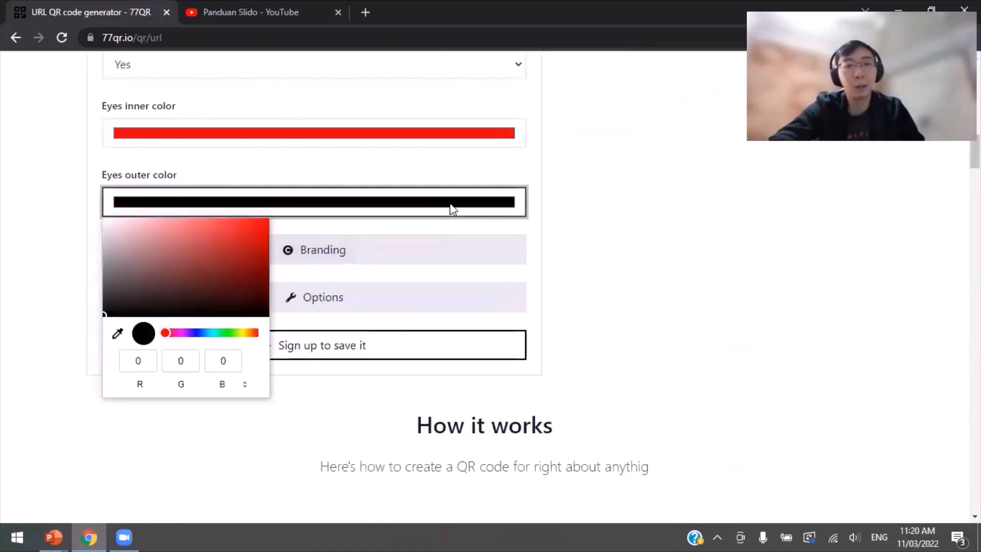
pyautogui.click(207, 333)
pyautogui.click(250, 233)
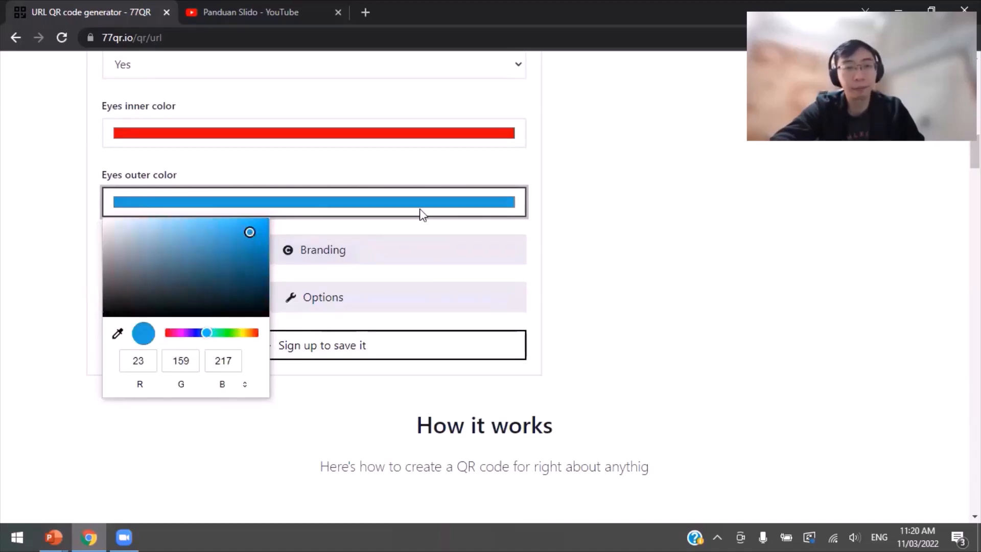
pyautogui.click(705, 202)
pyautogui.scroll(10, 705, 209)
pyautogui.scroll(5, 713, 229)
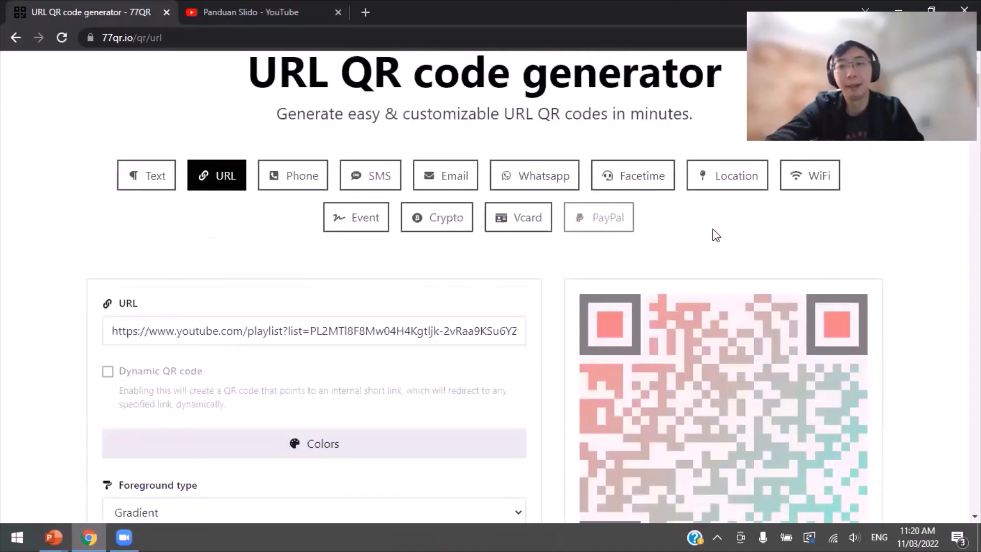
pyautogui.scroll(-1, 713, 228)
pyautogui.scroll(-1, 713, 228)
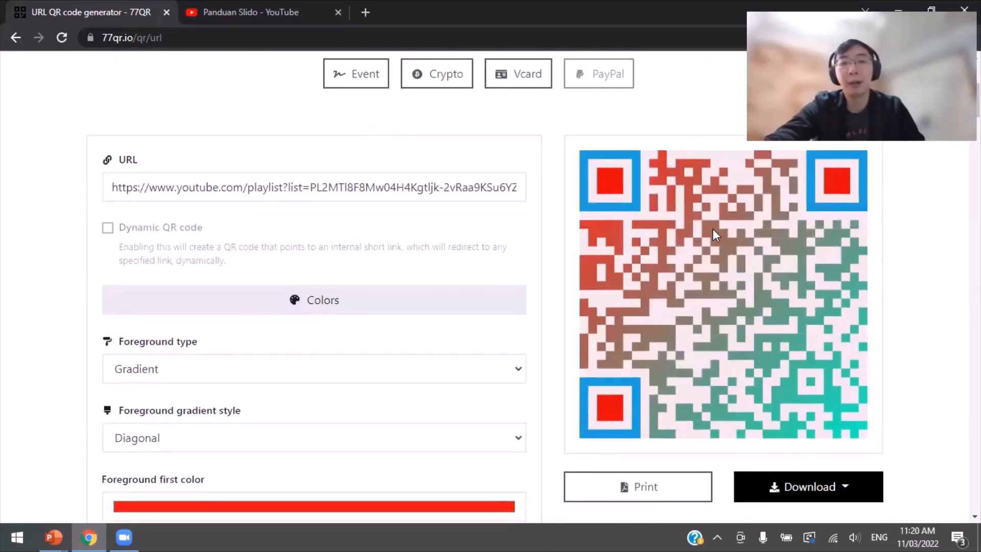
# Add blank.png from the Desktop as the QR code's branding logo and check it in the preview
pyautogui.scroll(-5, 660, 269)
pyautogui.scroll(-7, 452, 335)
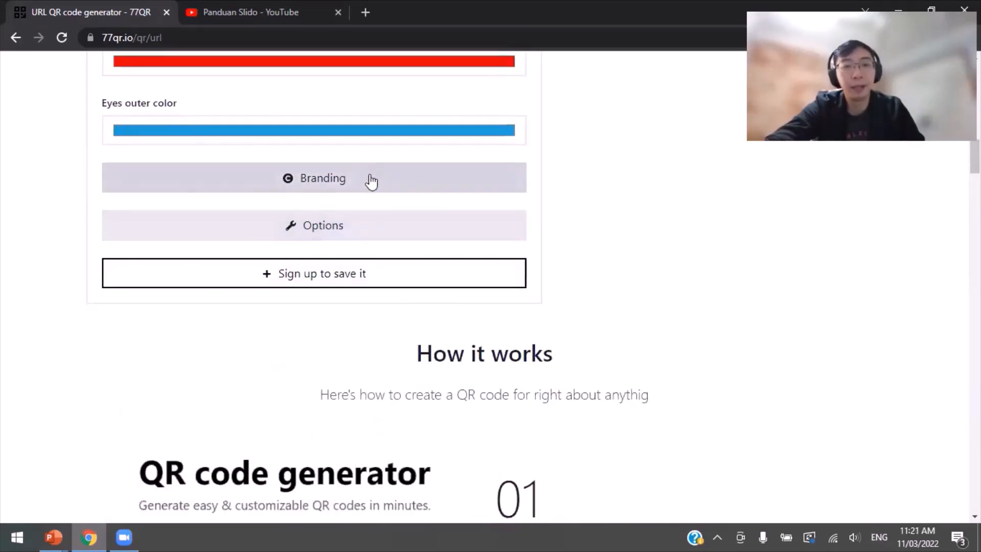
pyautogui.click(370, 182)
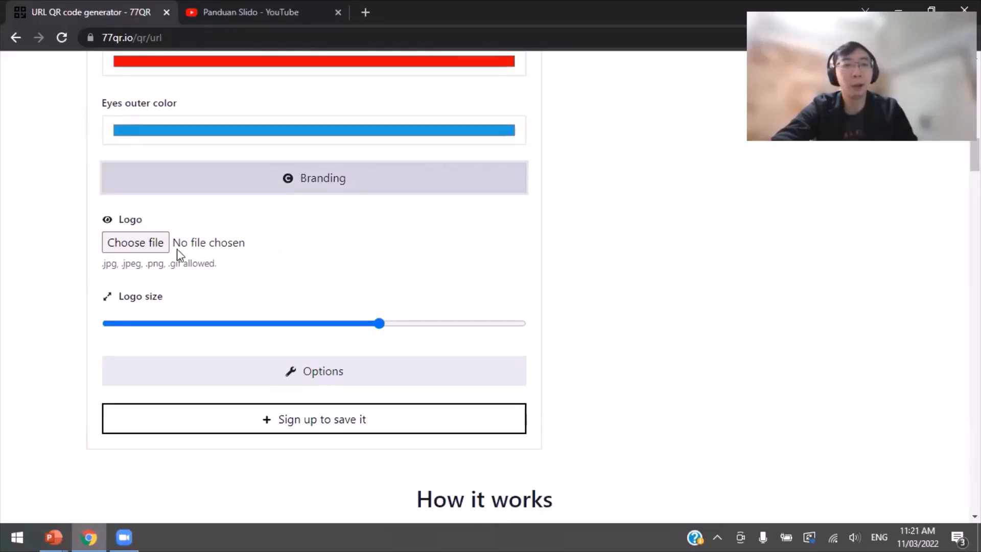
pyautogui.click(146, 241)
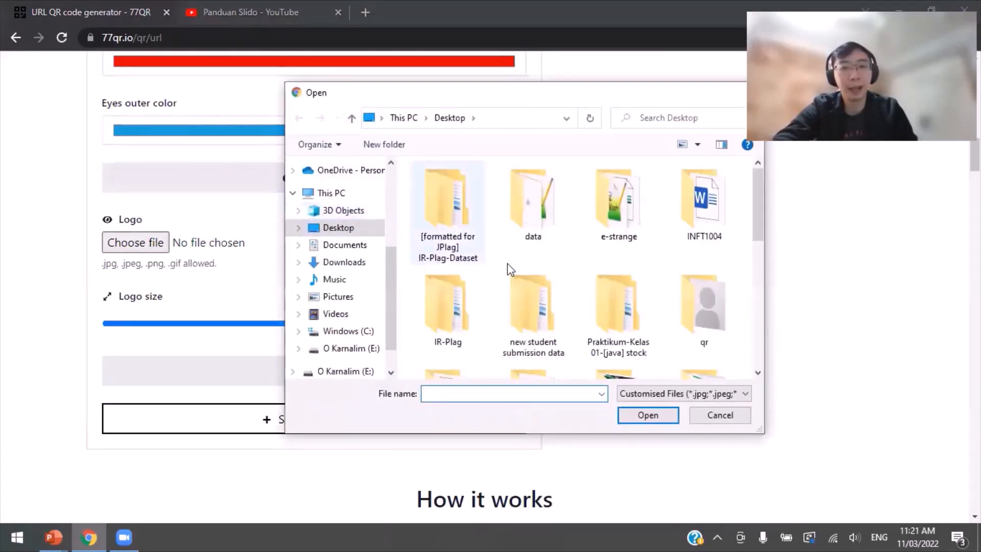
pyautogui.scroll(-5, 523, 267)
pyautogui.doubleClick(623, 291)
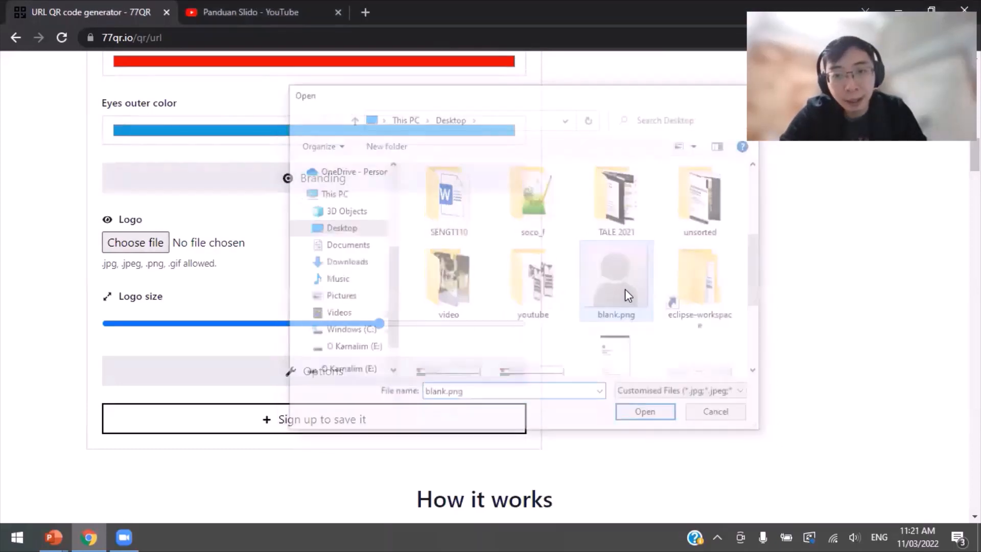
pyautogui.scroll(1, 680, 291)
pyautogui.scroll(12, 682, 291)
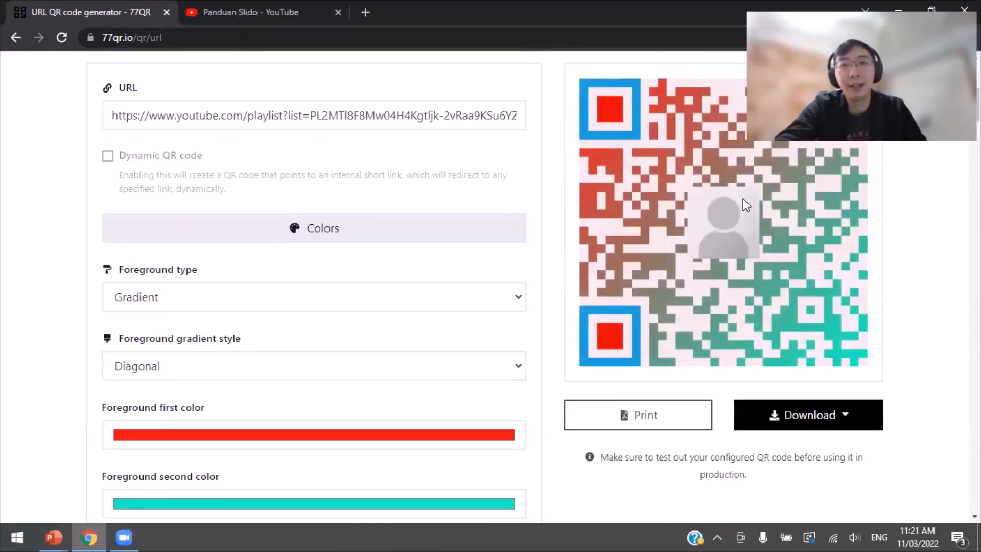
# Enlarge the logo to nearly its maximum size and check it in the QR code preview
pyautogui.scroll(-13, 737, 213)
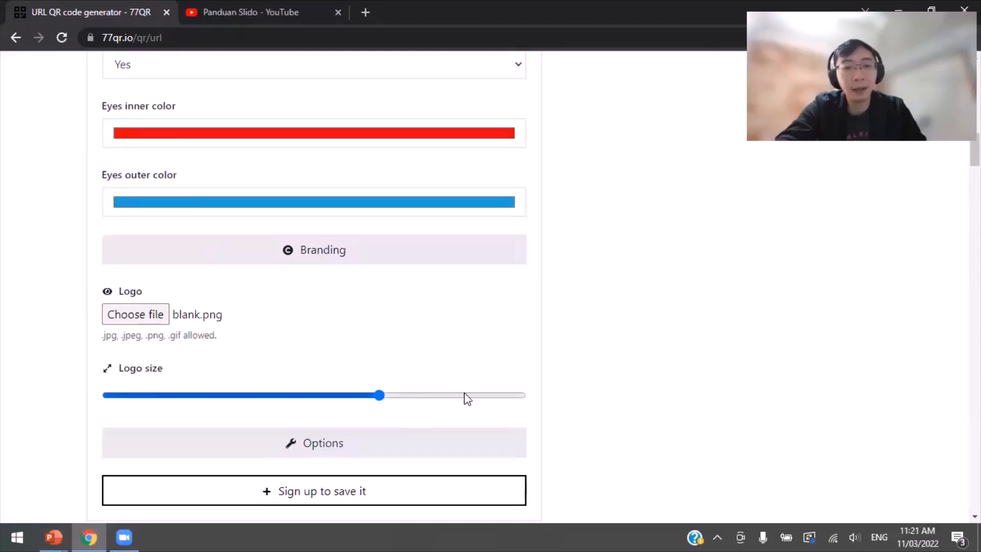
pyautogui.click(507, 395)
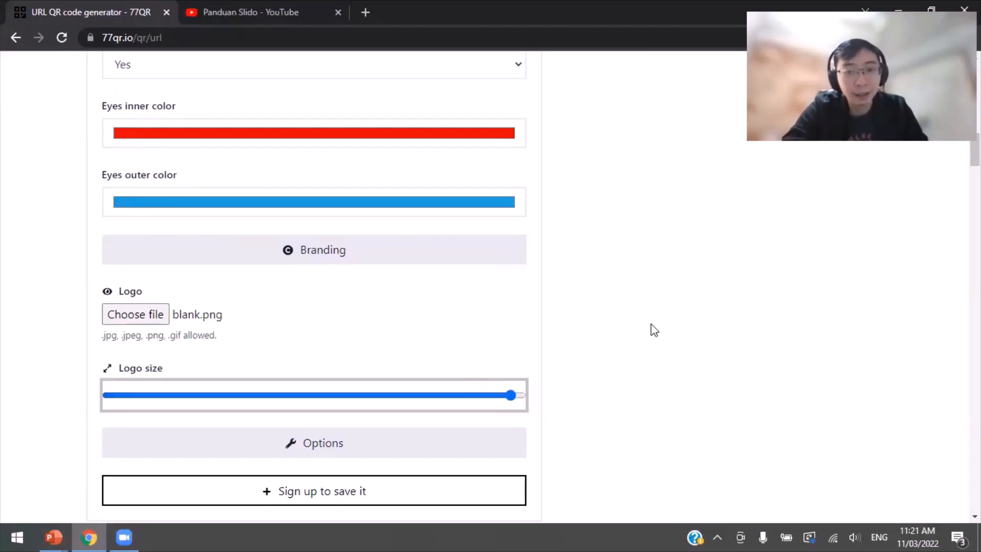
pyautogui.scroll(9, 651, 330)
pyautogui.scroll(5, 659, 321)
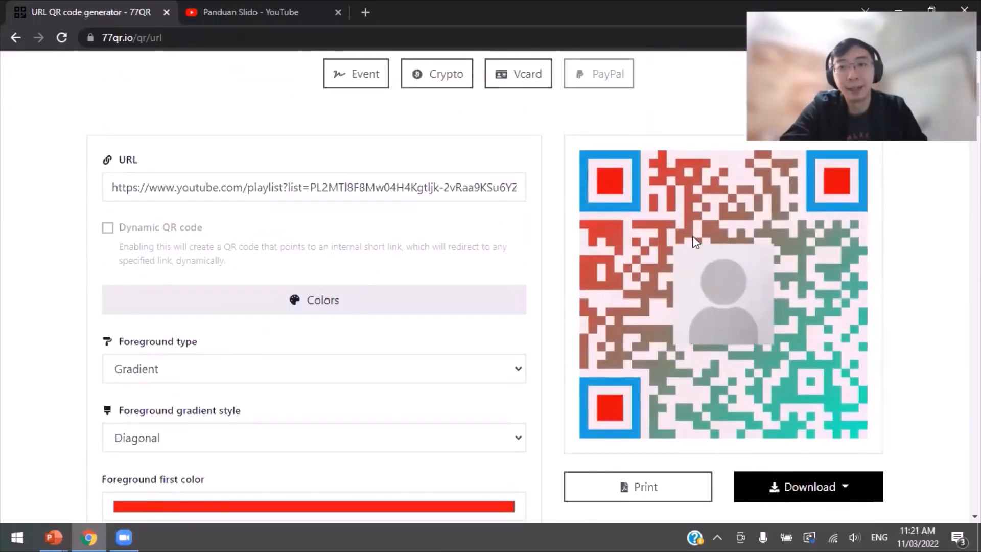
# Shrink the logo to nearly its minimum size and check it in the QR code preview
pyautogui.scroll(-12, 429, 317)
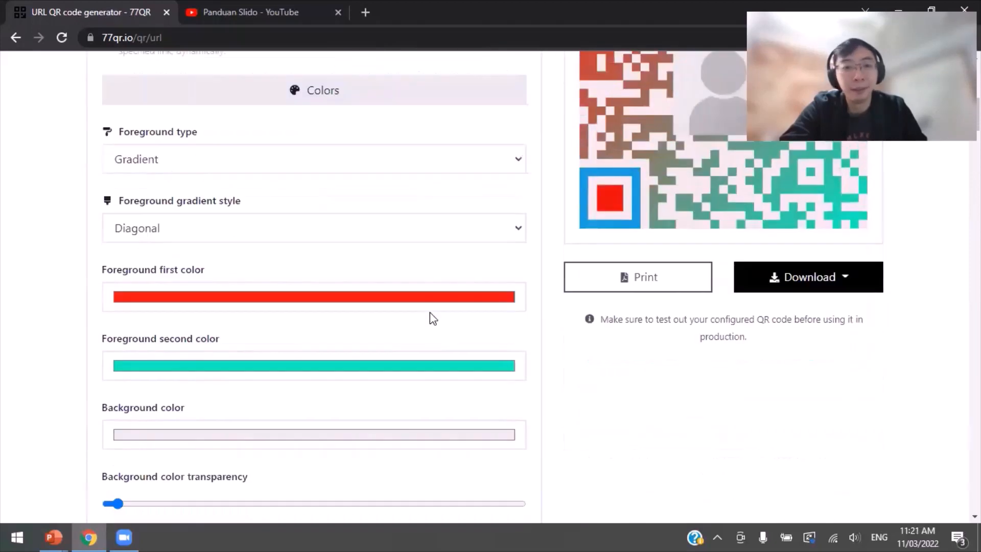
pyautogui.scroll(-2, 153, 425)
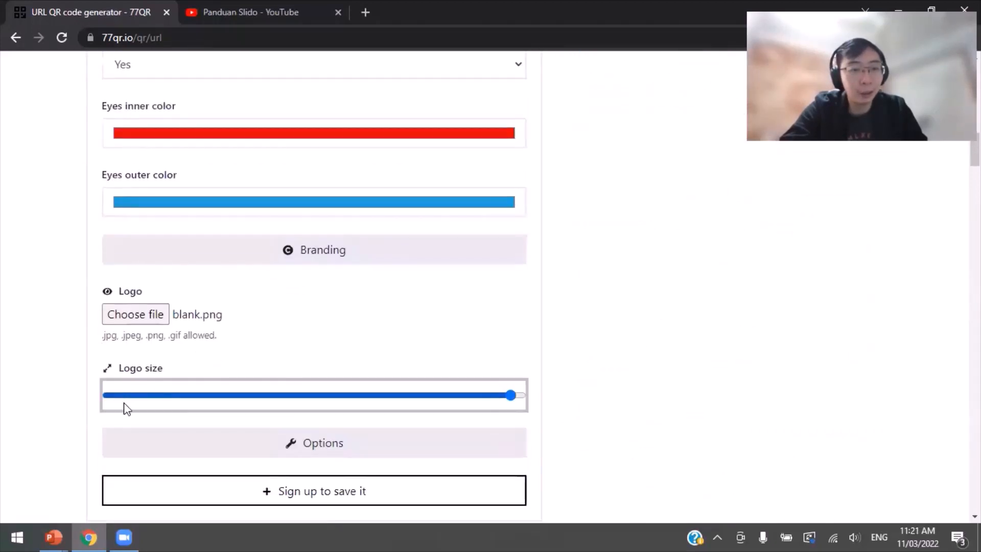
pyautogui.click(124, 401)
pyautogui.scroll(9, 723, 302)
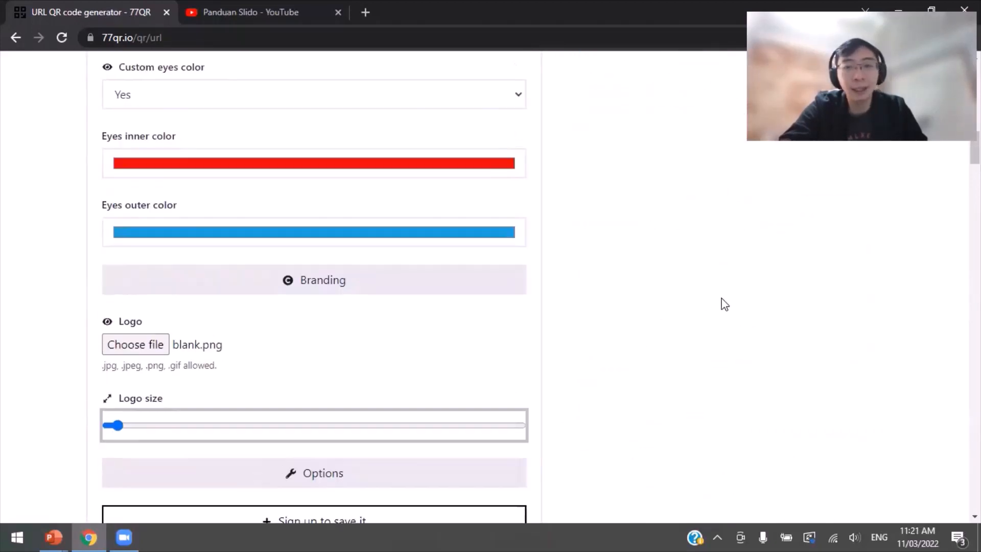
pyautogui.scroll(7, 724, 304)
pyautogui.scroll(-4, 724, 304)
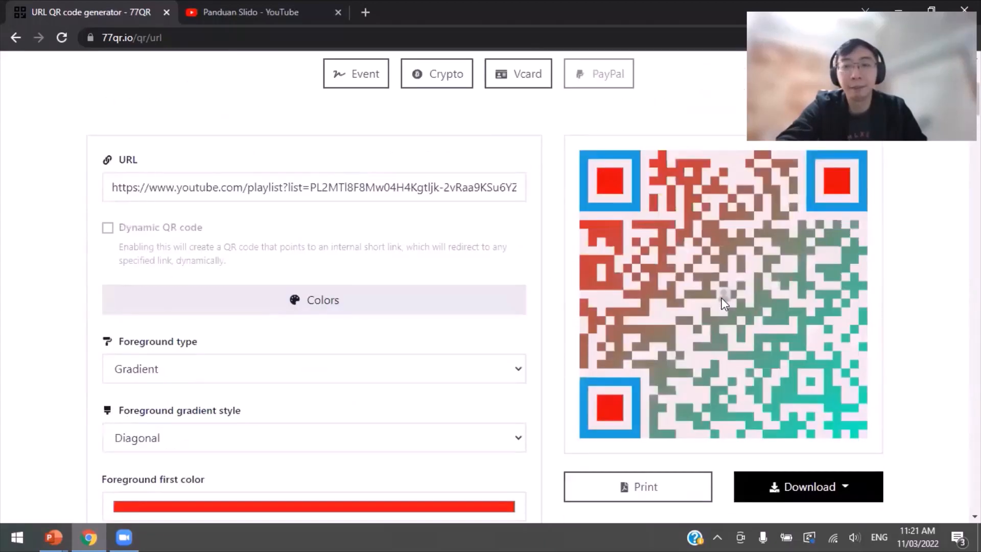
# Examine the QR code's size, margin size and error correction options, and return to the preview
pyautogui.scroll(-15, 749, 292)
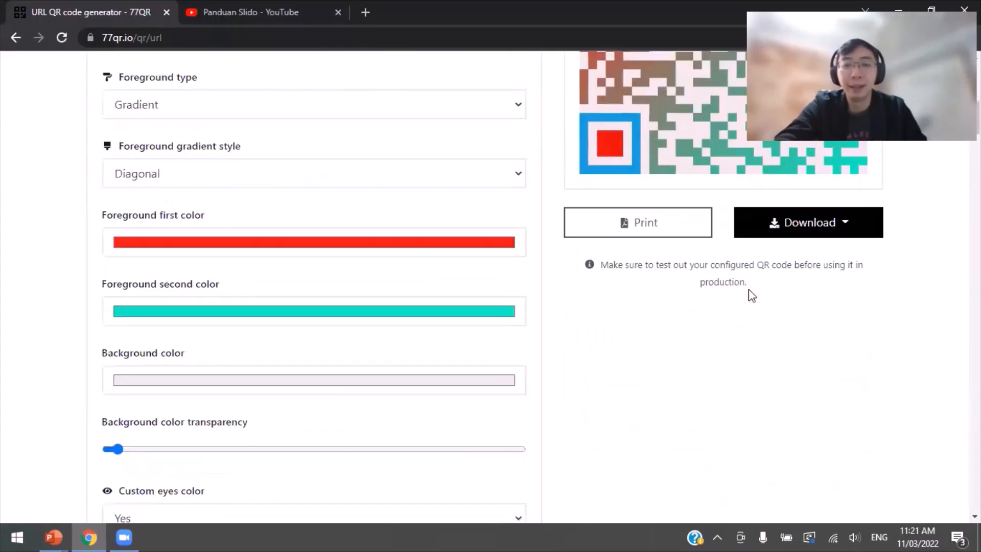
pyautogui.scroll(-2, 751, 296)
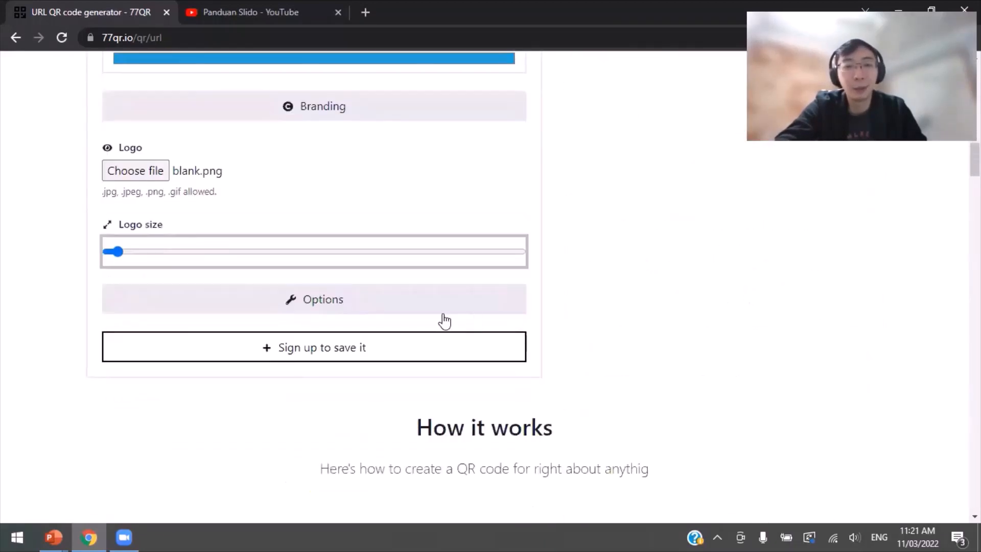
pyautogui.click(384, 313)
pyautogui.scroll(-1, 419, 297)
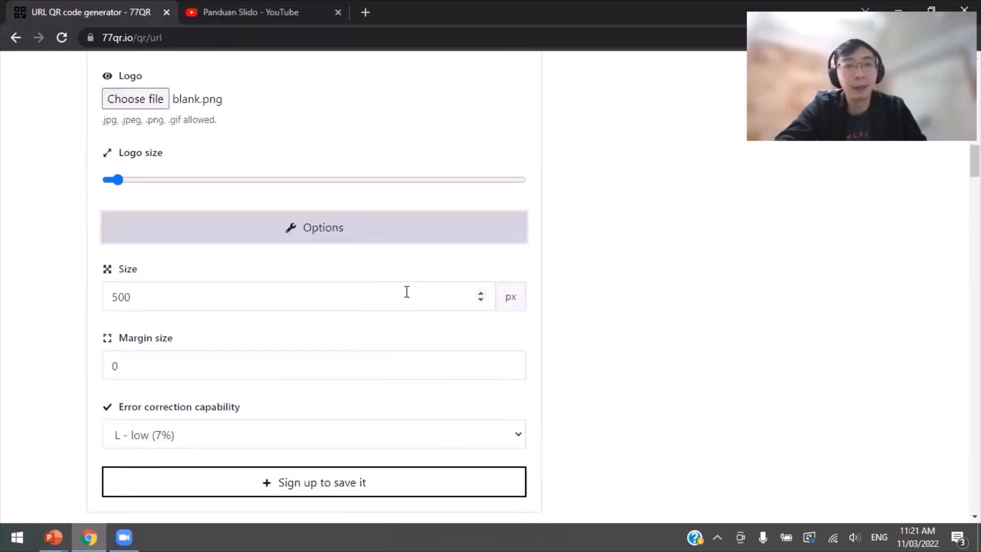
pyautogui.click(276, 292)
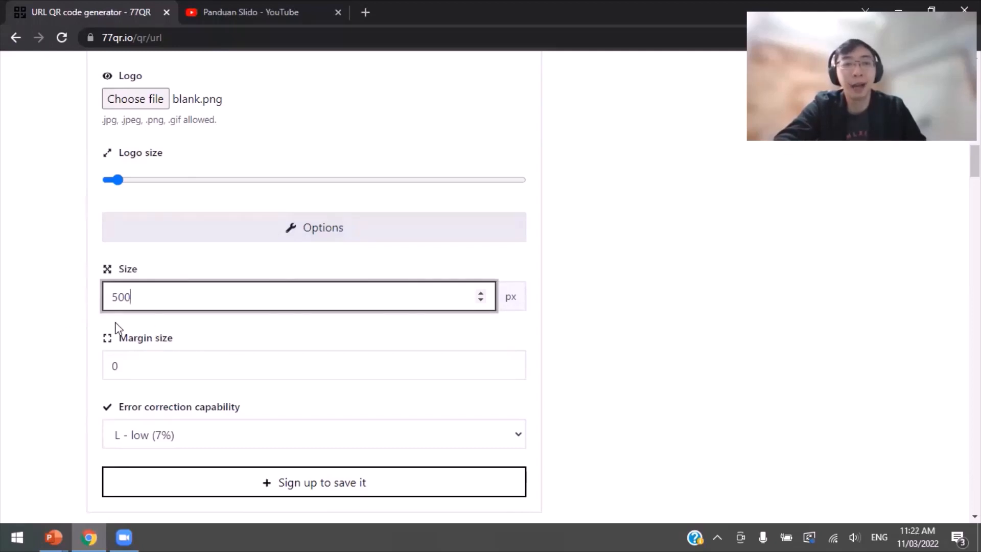
pyautogui.scroll(7, 609, 305)
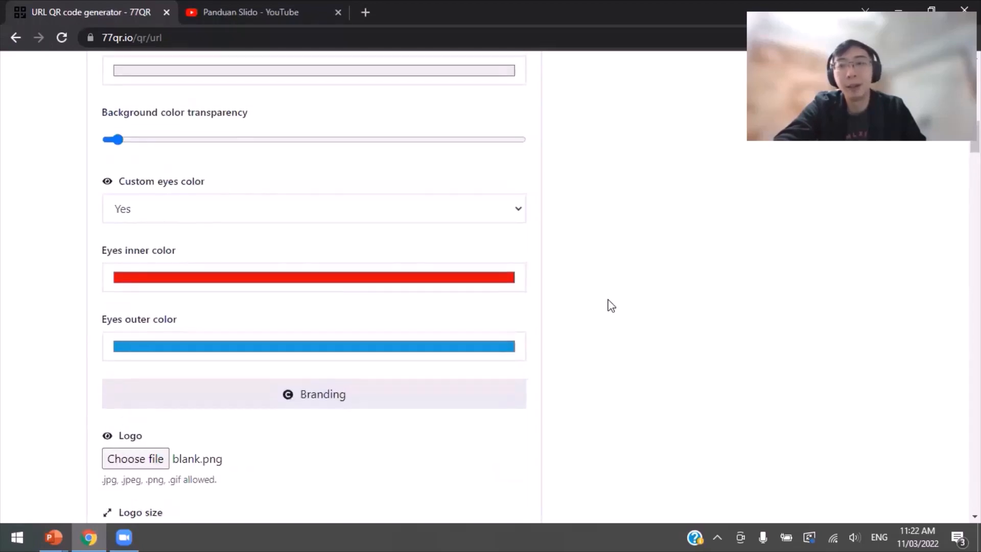
pyautogui.scroll(11, 611, 305)
pyautogui.scroll(-3, 613, 299)
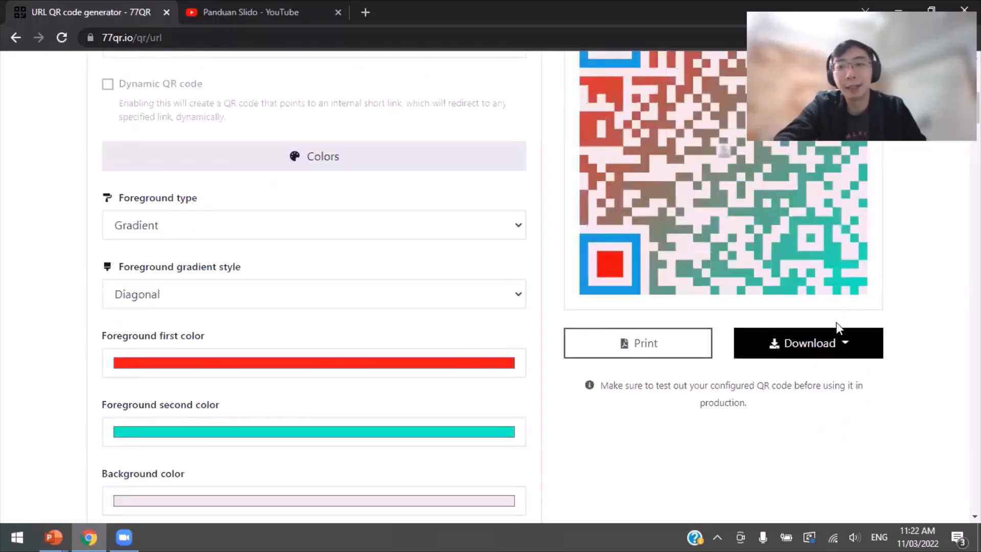
# Download the customized QR code as a PNG and open the downloaded image to check it
pyautogui.click(840, 344)
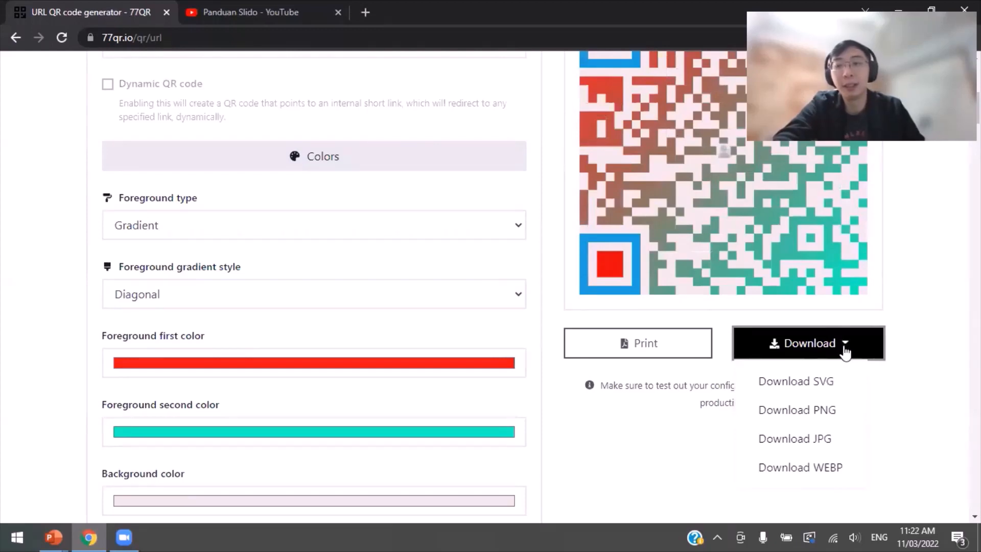
pyautogui.click(844, 410)
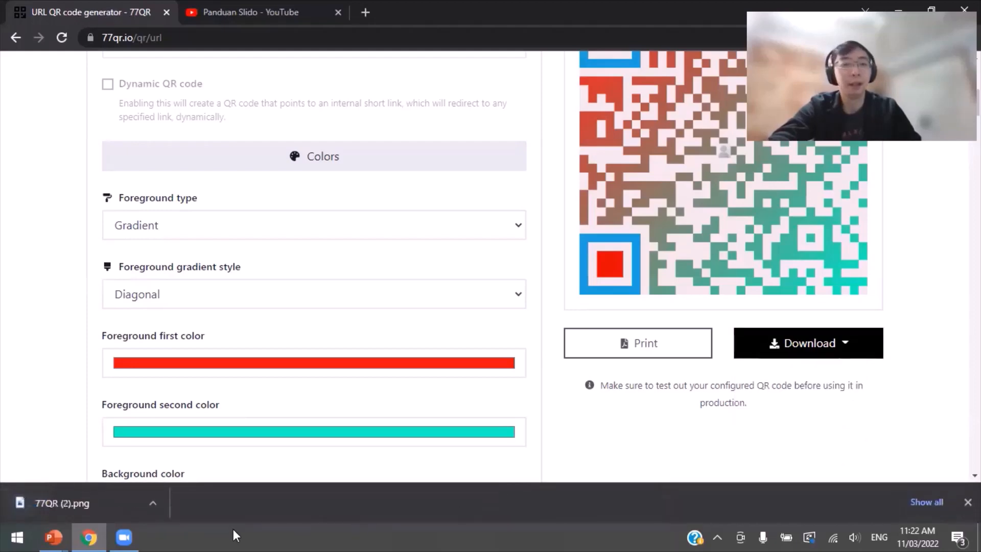
pyautogui.click(63, 501)
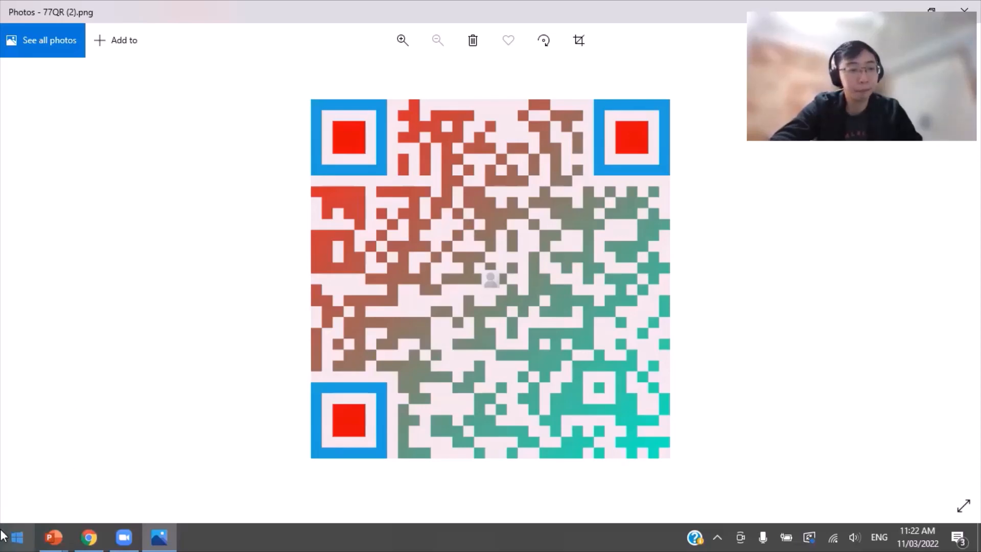
# Return to Chrome, switch 77QR to the Event QR code type, and examine its name, location, URL, notes, date and timezone fields
pyautogui.click(89, 536)
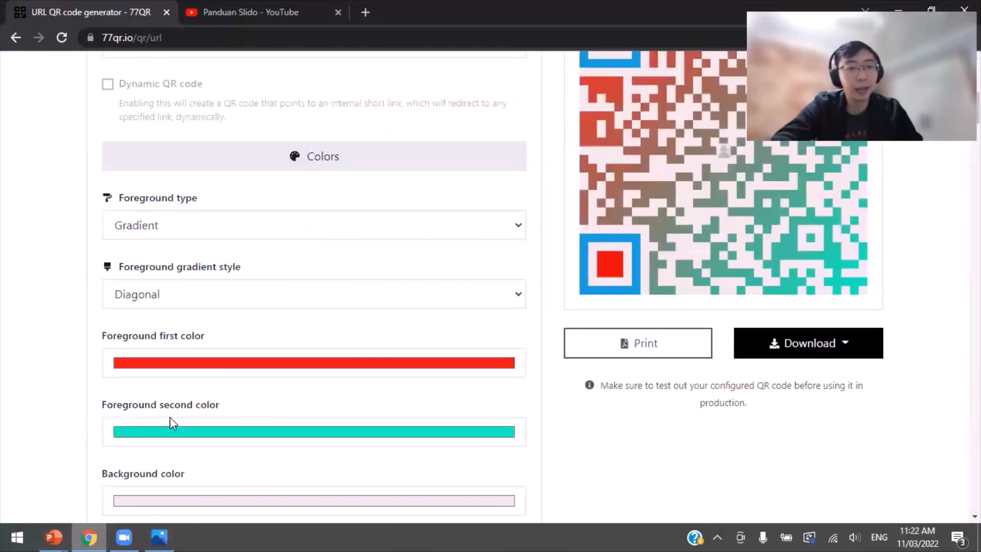
pyautogui.scroll(10, 317, 241)
pyautogui.scroll(1, 324, 237)
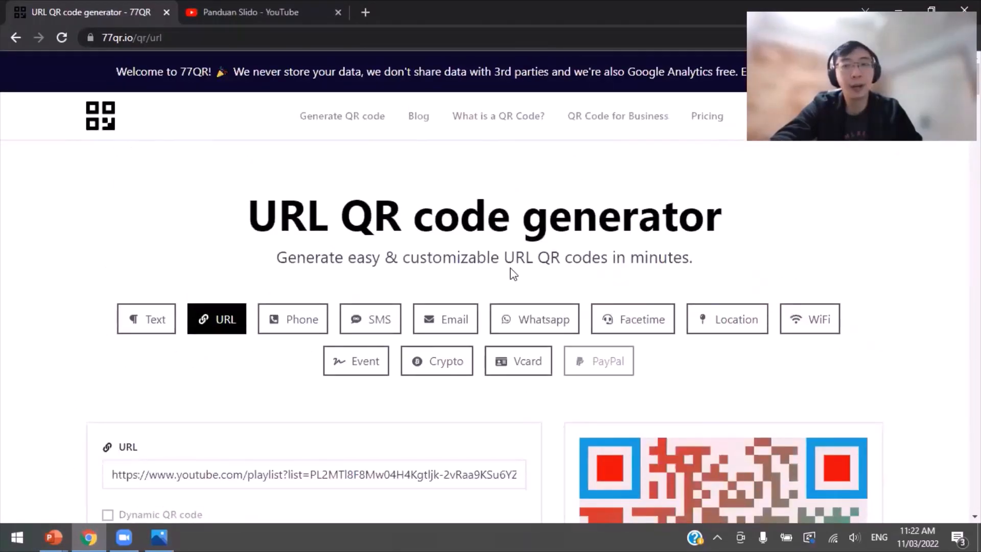
pyautogui.click(357, 372)
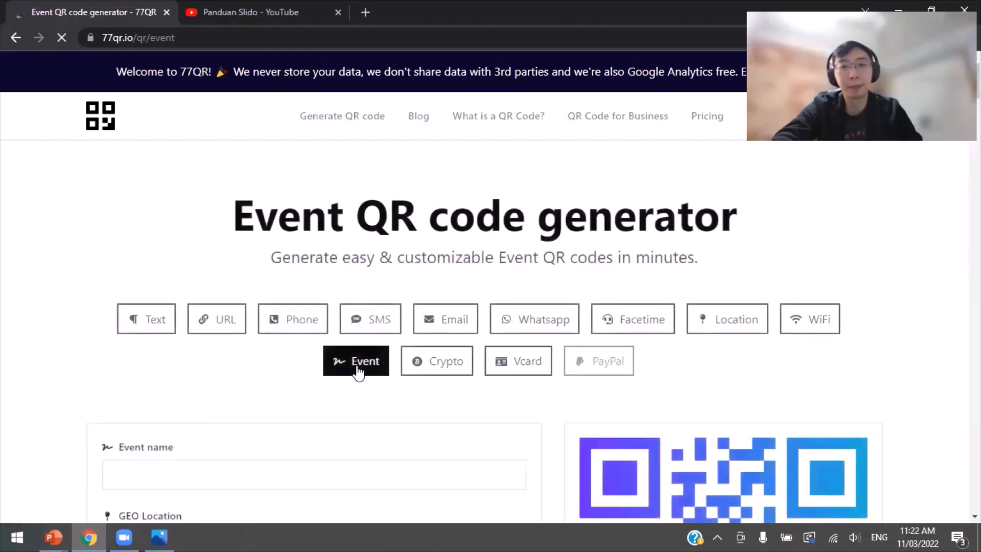
pyautogui.scroll(-4, 301, 264)
pyautogui.scroll(-3, 5, 274)
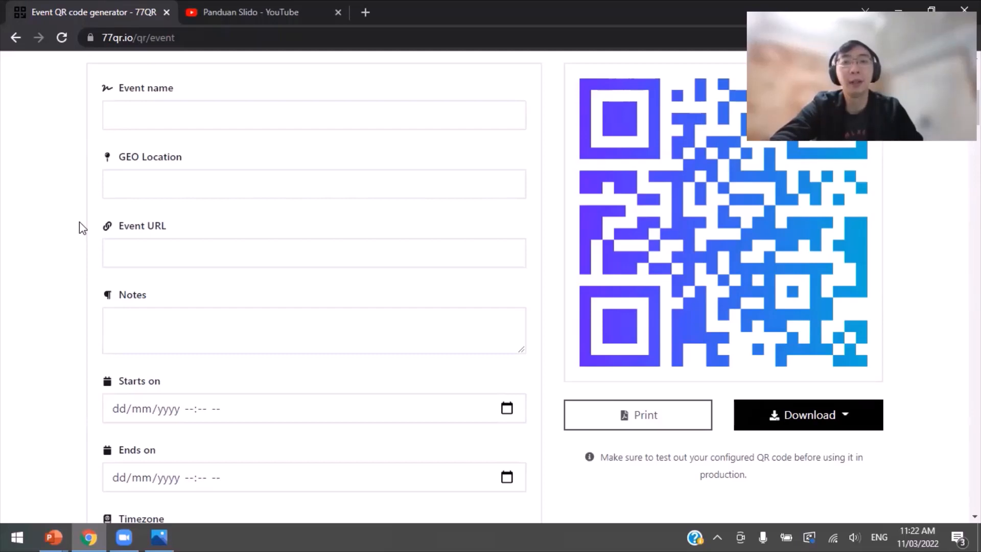
pyautogui.scroll(-1, 79, 222)
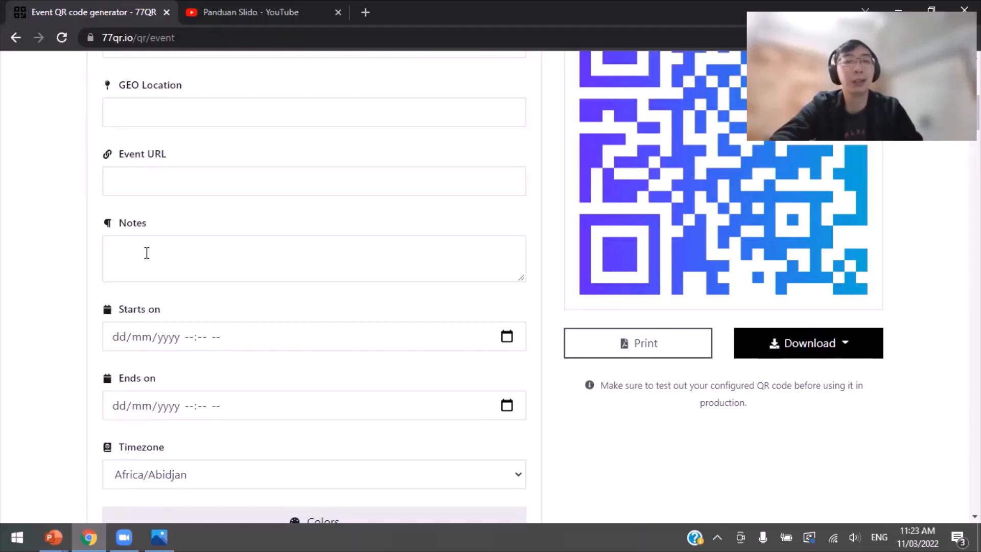
pyautogui.scroll(-1, 42, 286)
pyautogui.scroll(-2, 43, 286)
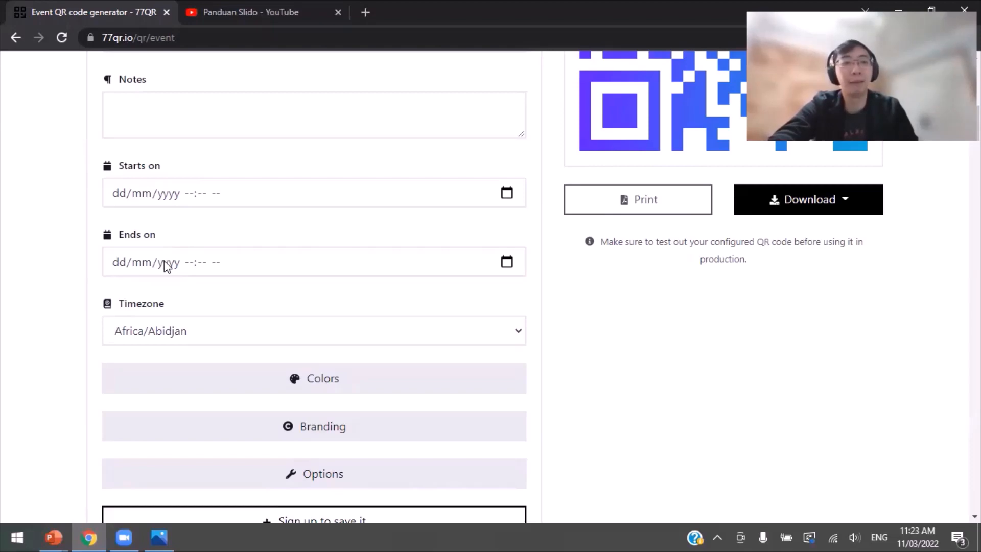
pyautogui.scroll(-3, 287, 261)
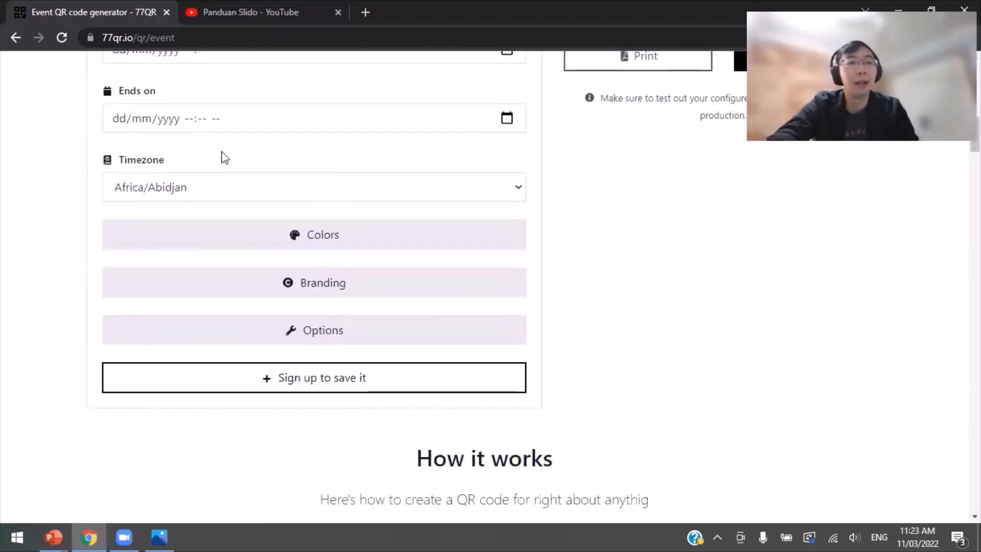
# Set the event's timezone to Asia/Jakarta and check the QR code preview
pyautogui.click(221, 187)
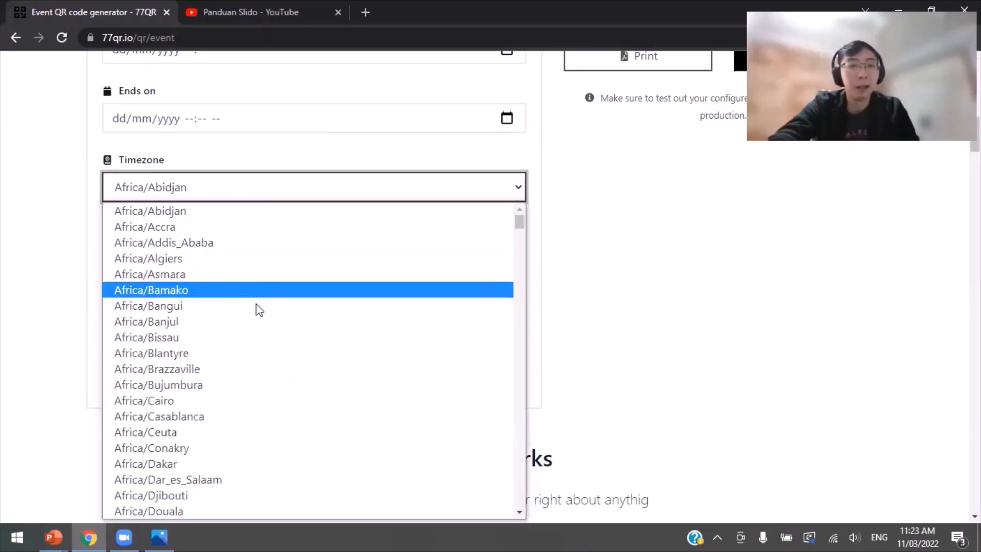
pyautogui.scroll(-5, 261, 313)
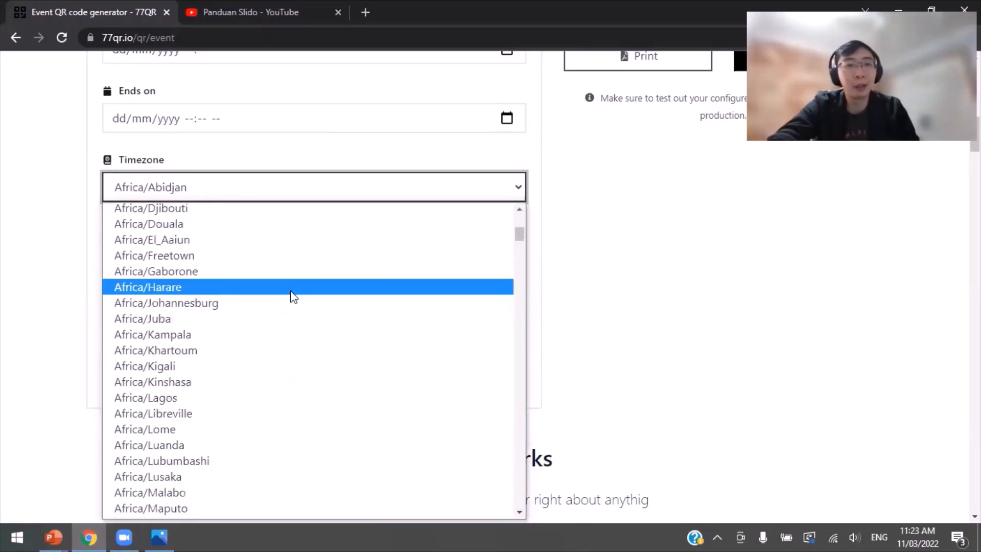
pyautogui.scroll(-20, 294, 296)
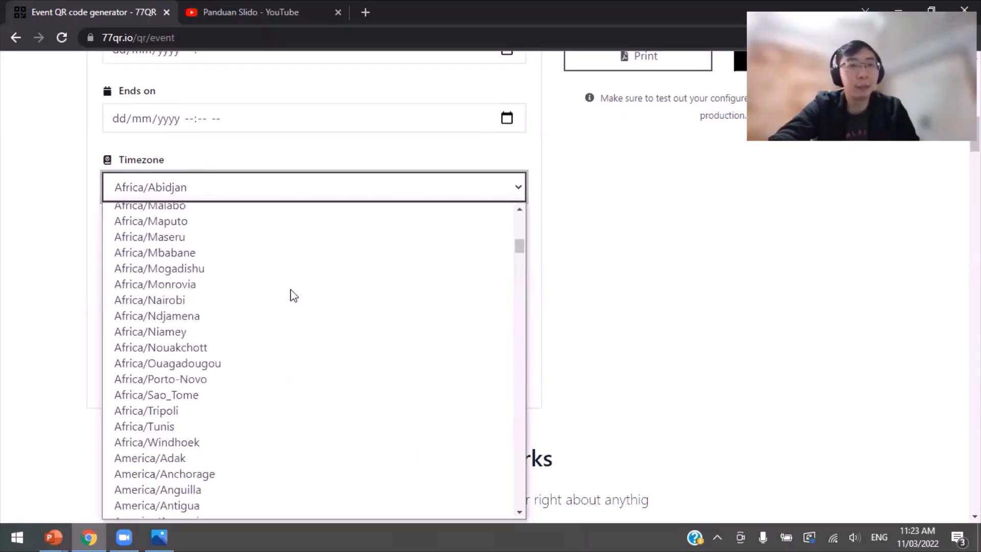
pyautogui.scroll(-20, 293, 296)
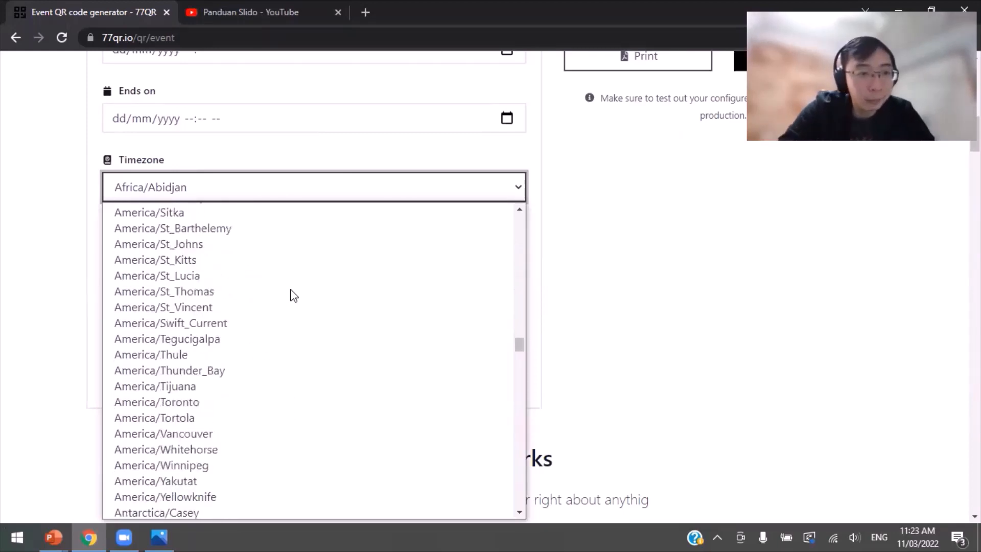
pyautogui.scroll(11, 294, 295)
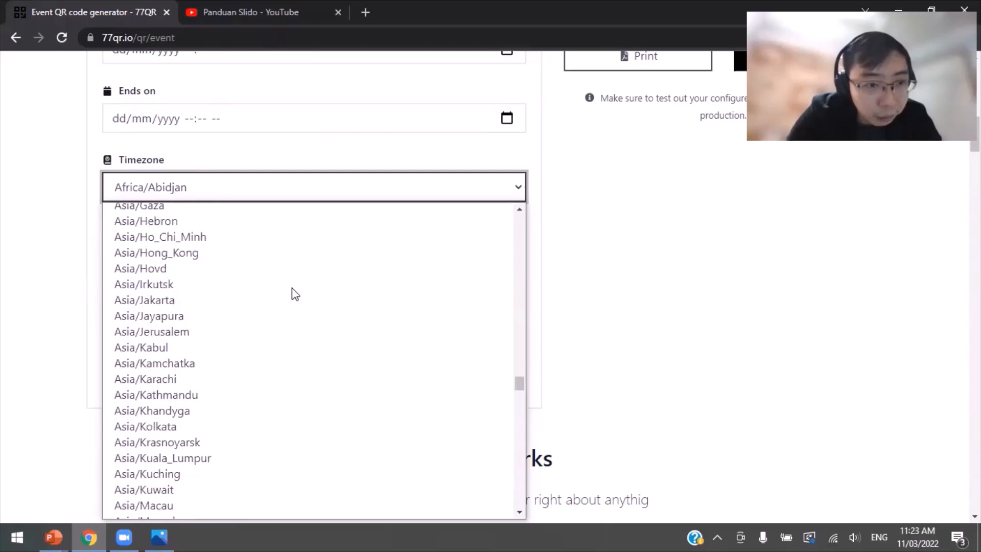
pyautogui.click(294, 300)
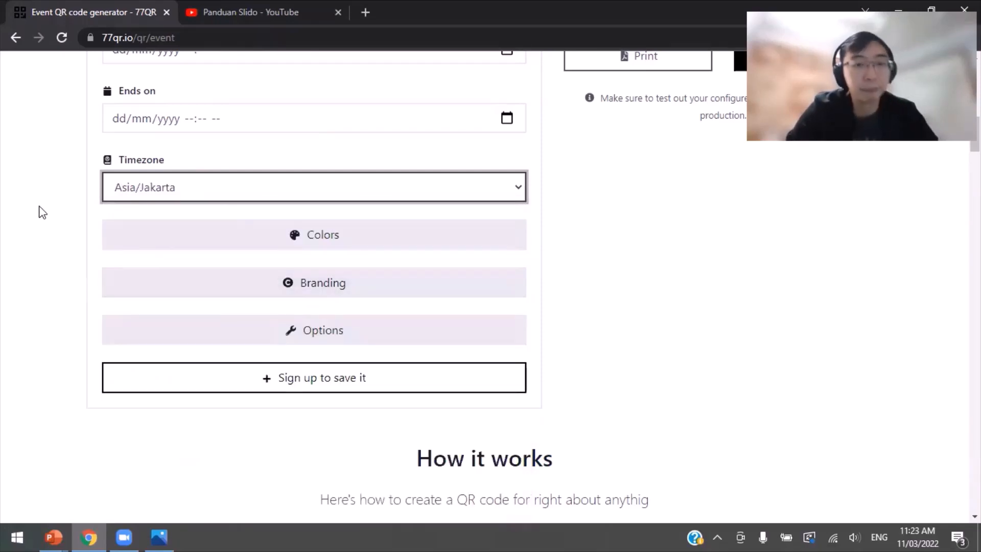
pyautogui.scroll(7, 580, 201)
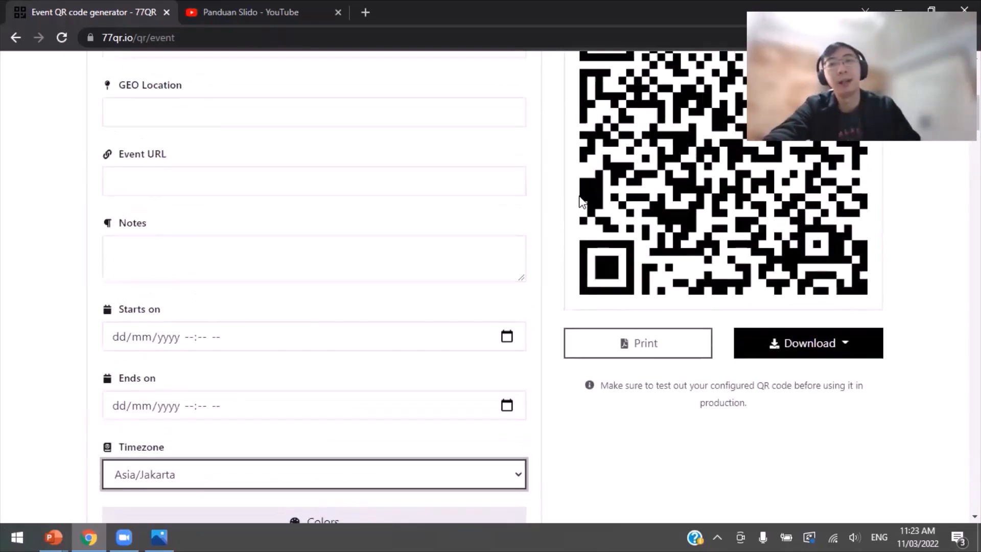
# Switch to the Vcard QR code type and examine its contact, company, birthday, address and note fields
pyautogui.scroll(-4, 580, 201)
pyautogui.scroll(-3, 580, 201)
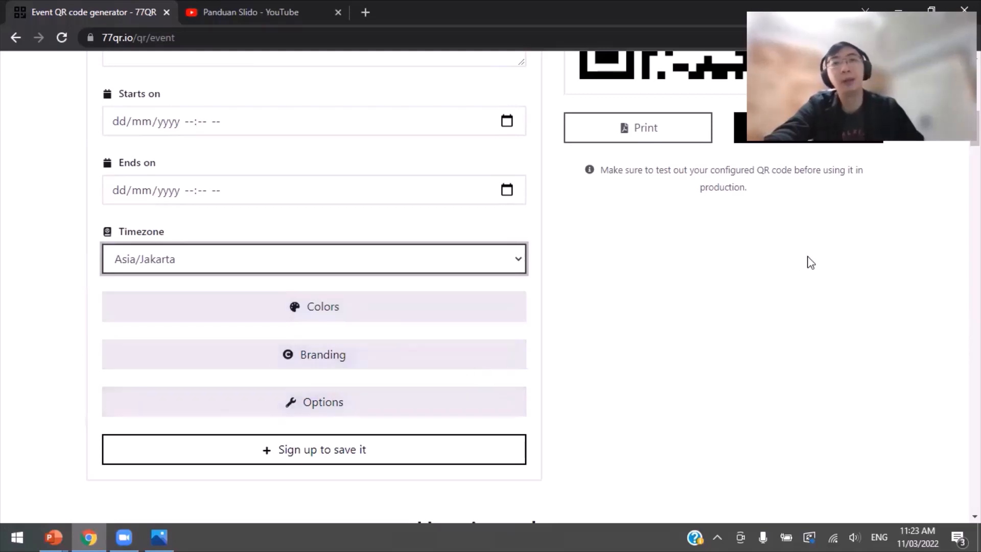
pyautogui.scroll(5, 741, 289)
pyautogui.scroll(5, 742, 290)
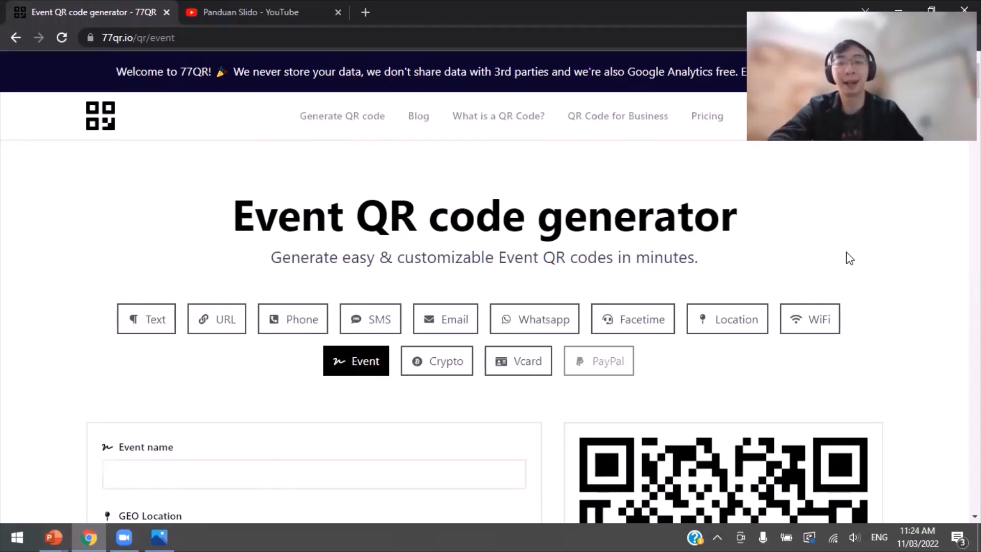
pyautogui.scroll(-3, 849, 258)
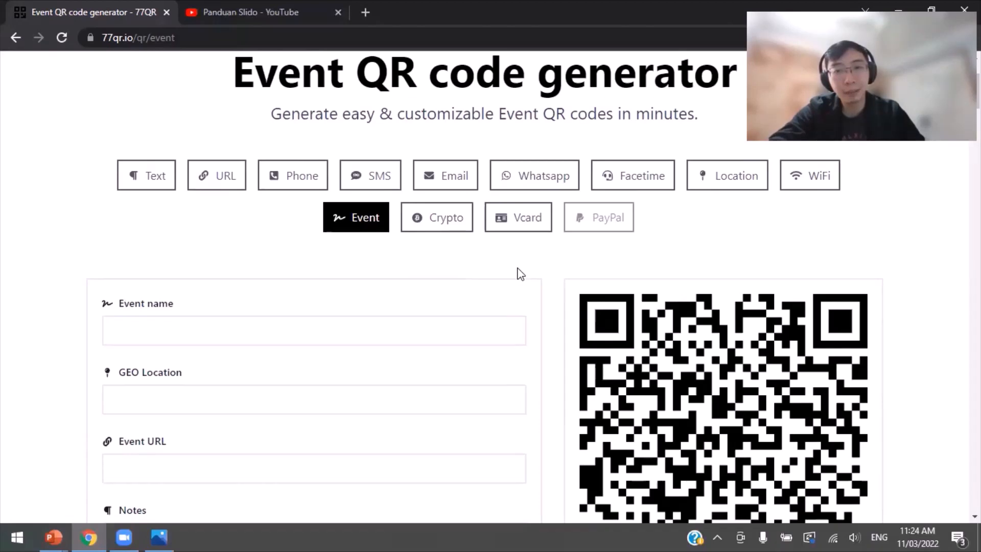
pyautogui.click(515, 217)
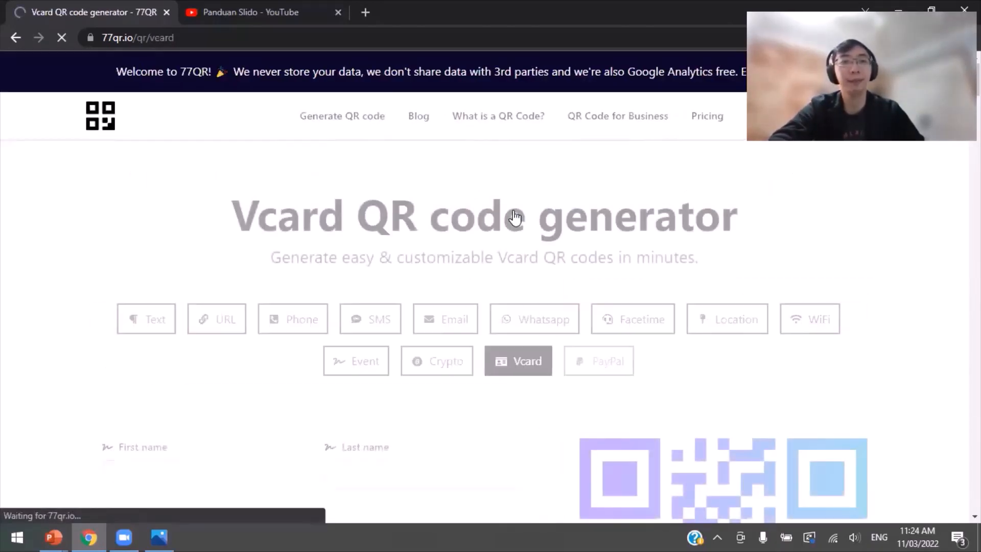
pyautogui.scroll(-4, 515, 217)
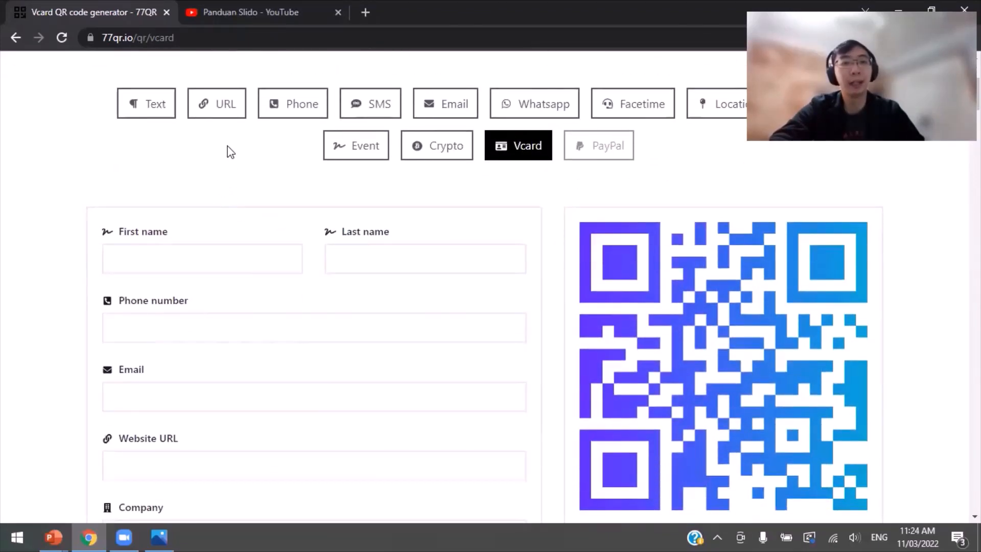
pyautogui.scroll(-1, 231, 152)
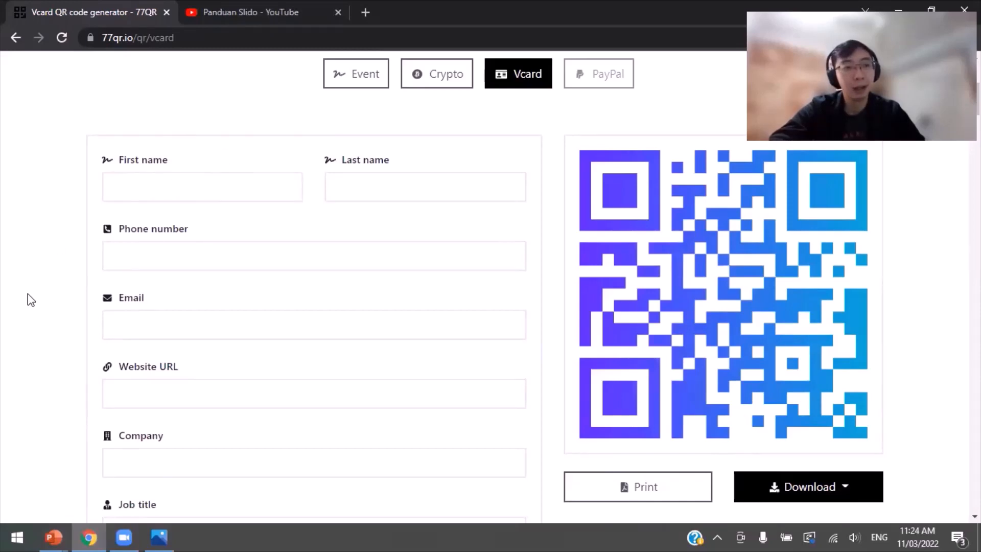
pyautogui.scroll(-2, 31, 296)
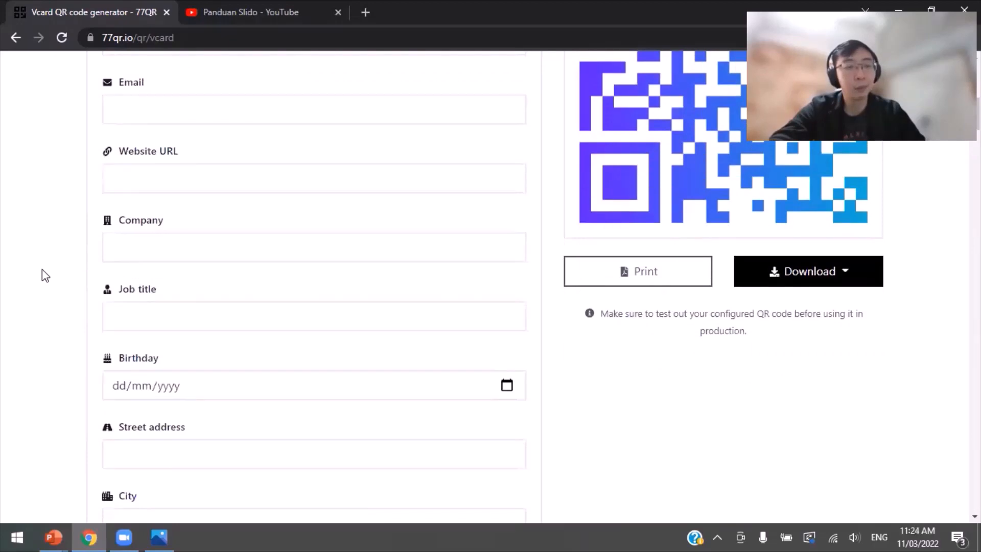
pyautogui.scroll(-1, 45, 276)
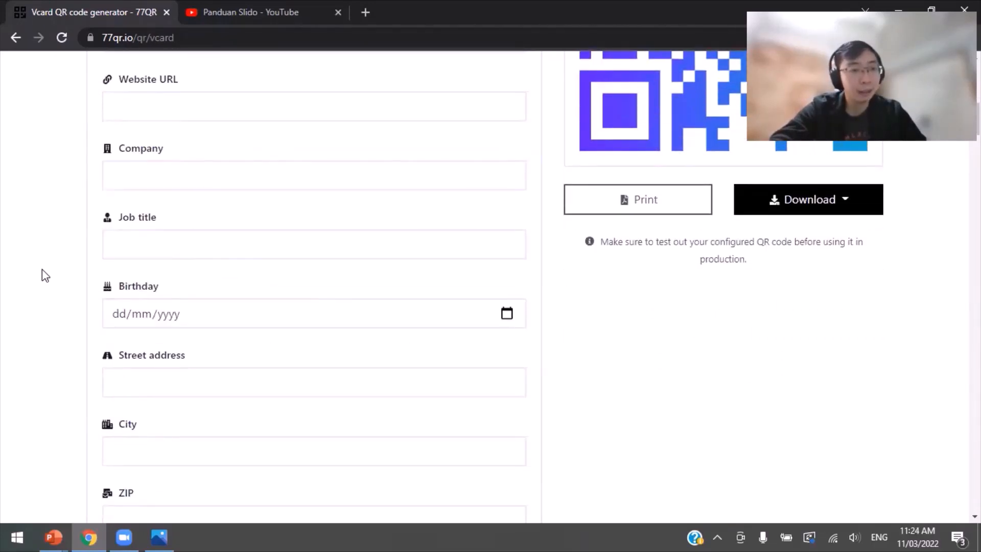
pyautogui.scroll(-7, 45, 276)
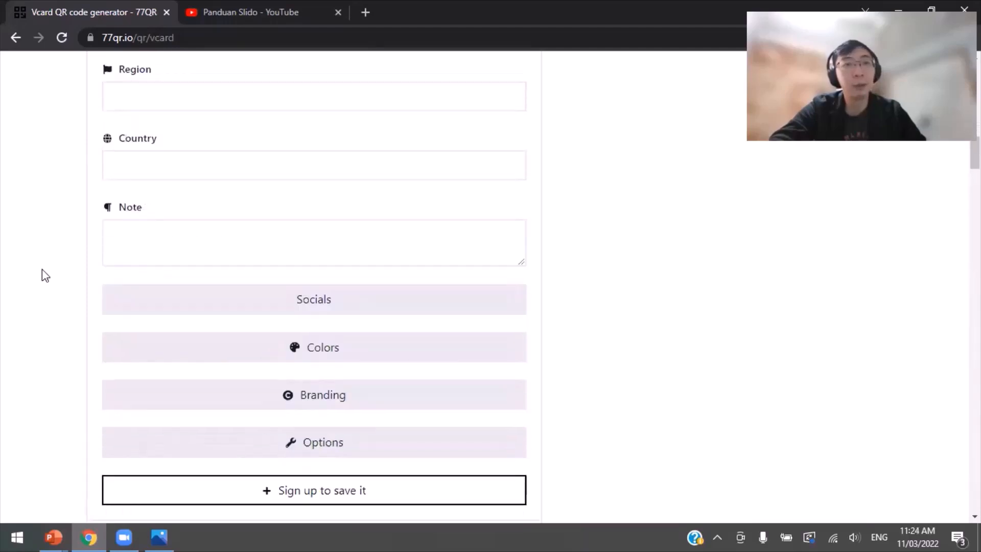
pyautogui.scroll(5, 45, 276)
pyautogui.scroll(-2, 45, 276)
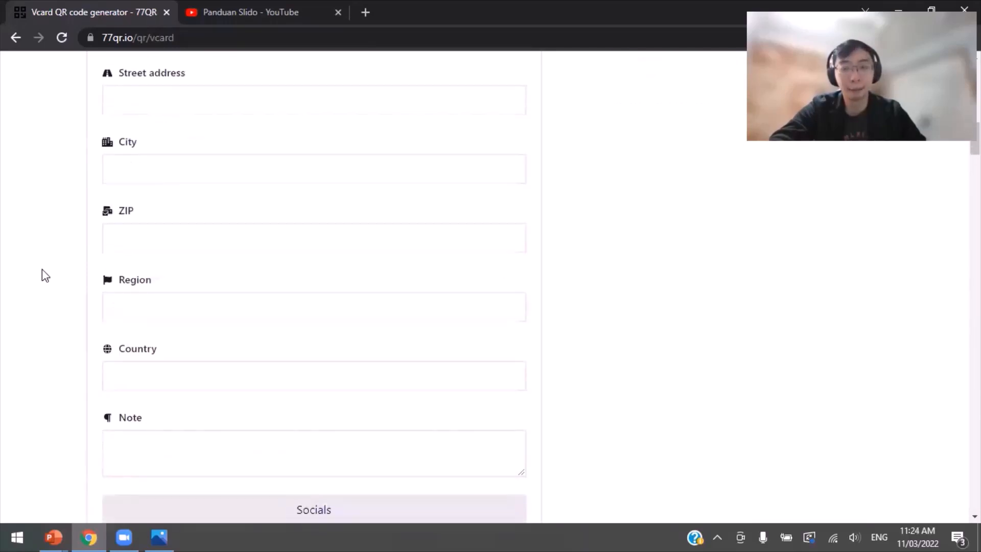
pyautogui.scroll(10, 45, 276)
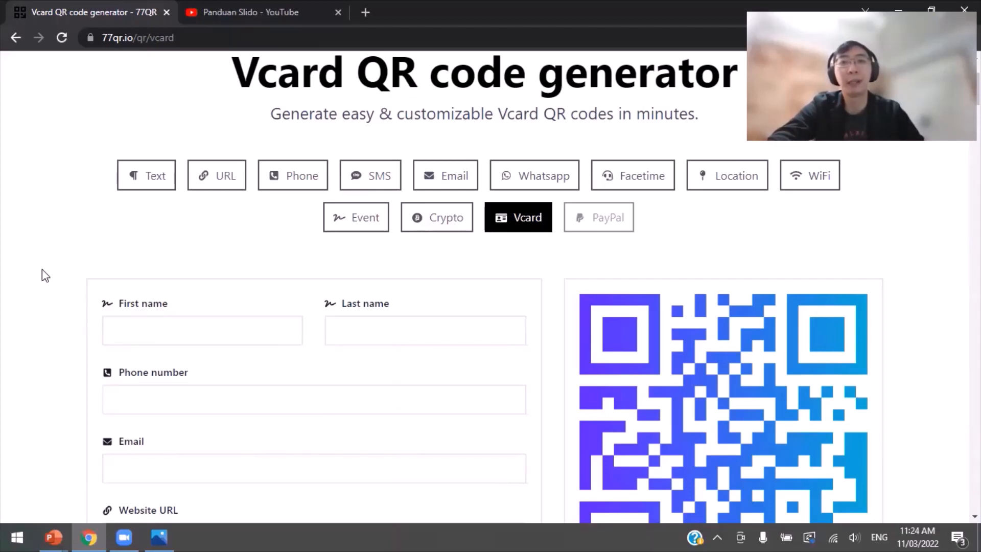
# Expand the Vcard form's Socials section to see its option for creating entries, and return to the QR code types
pyautogui.scroll(-15, 45, 276)
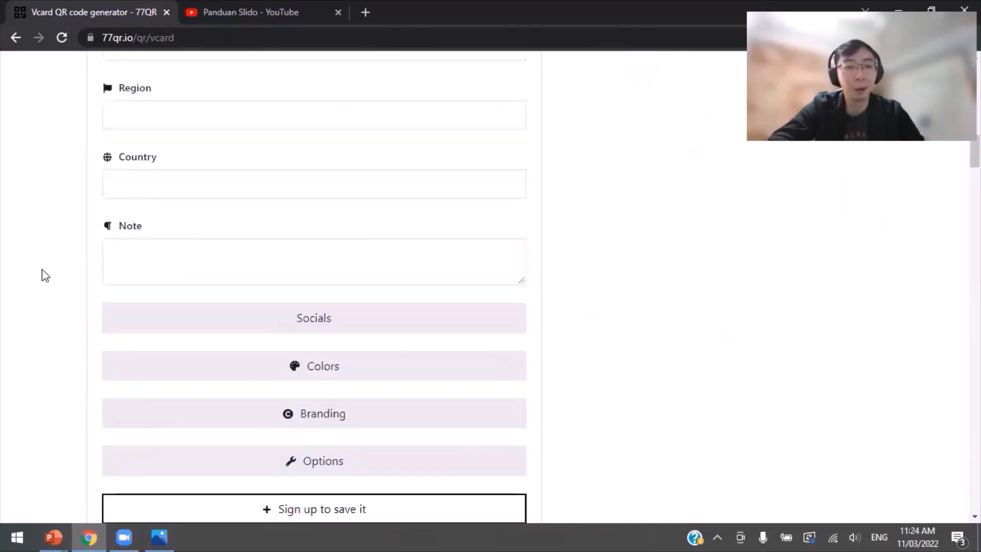
pyautogui.scroll(-2, 45, 276)
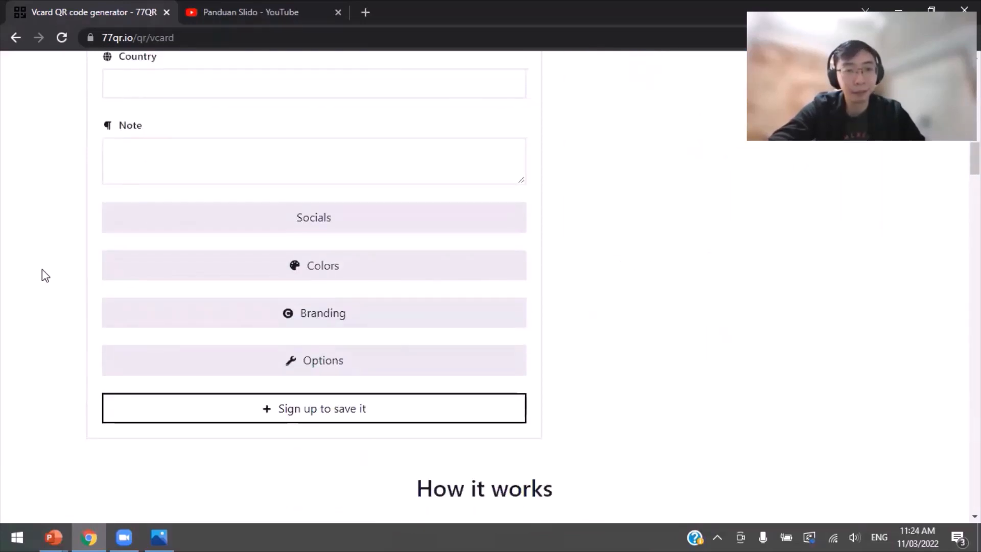
pyautogui.click(236, 224)
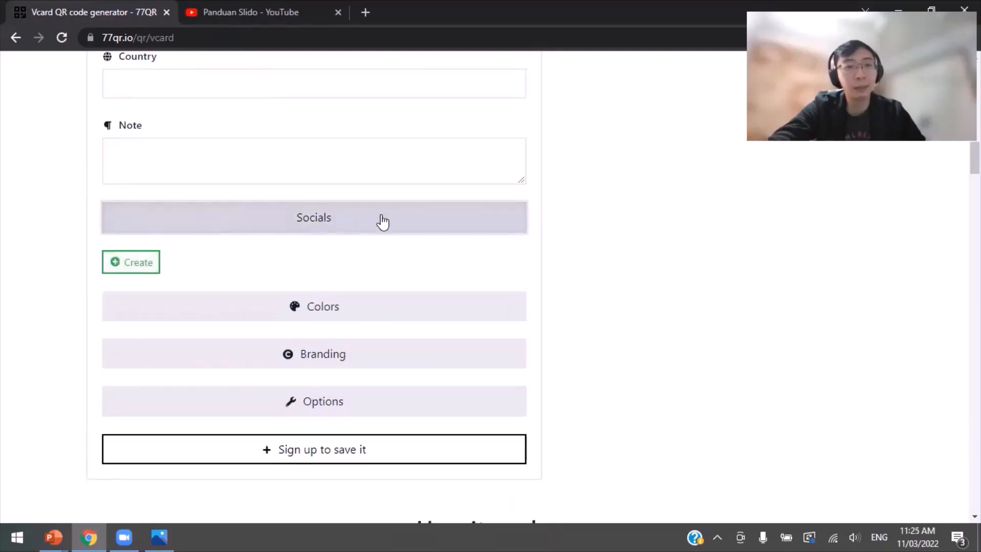
pyautogui.scroll(12, 565, 246)
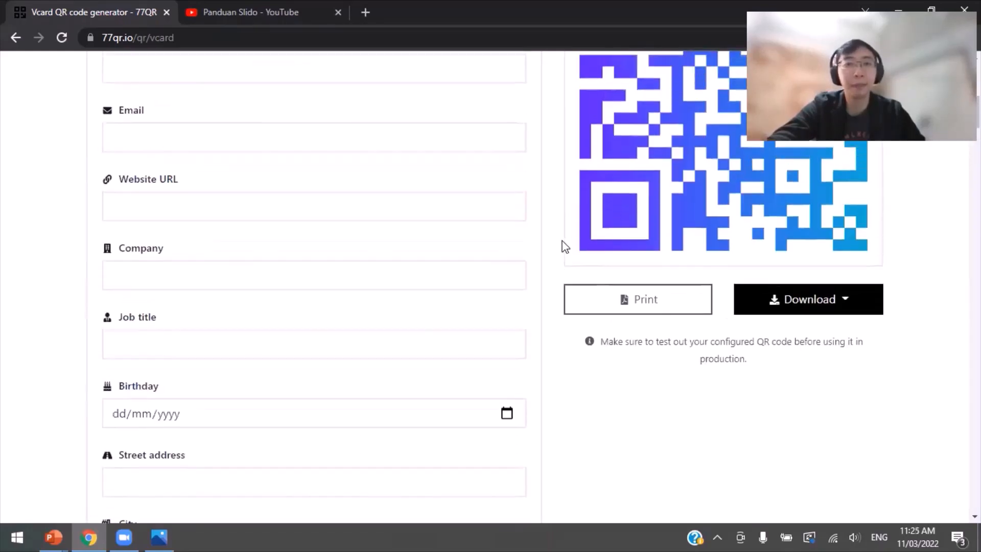
pyautogui.scroll(6, 565, 246)
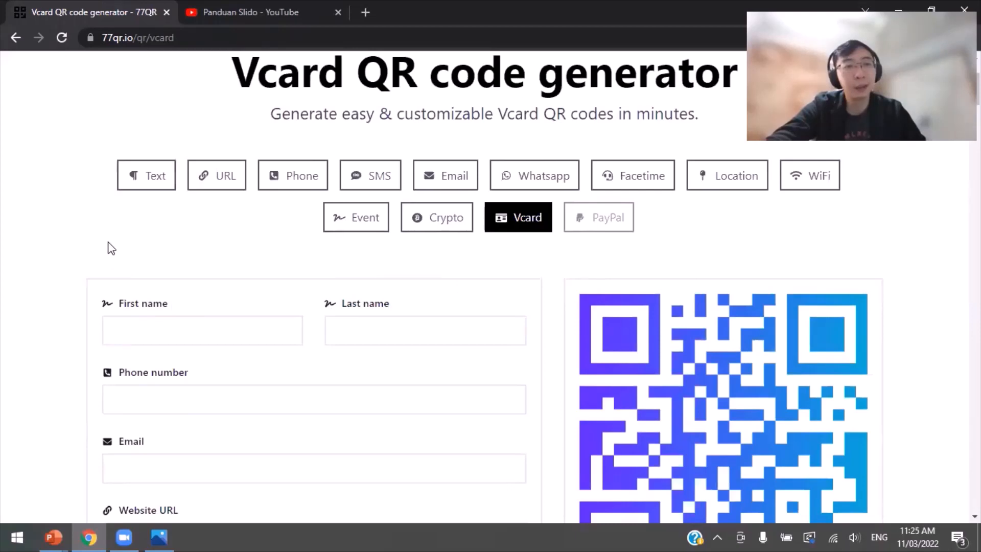
# Switch to the Text QR code type and look over its text content field and customization sections
pyautogui.click(146, 186)
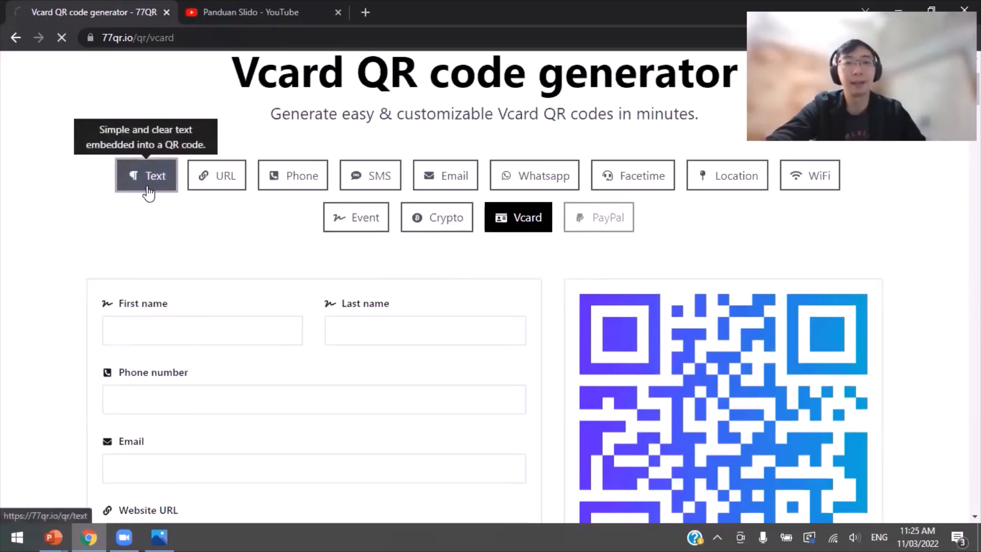
pyautogui.scroll(-4, 39, 274)
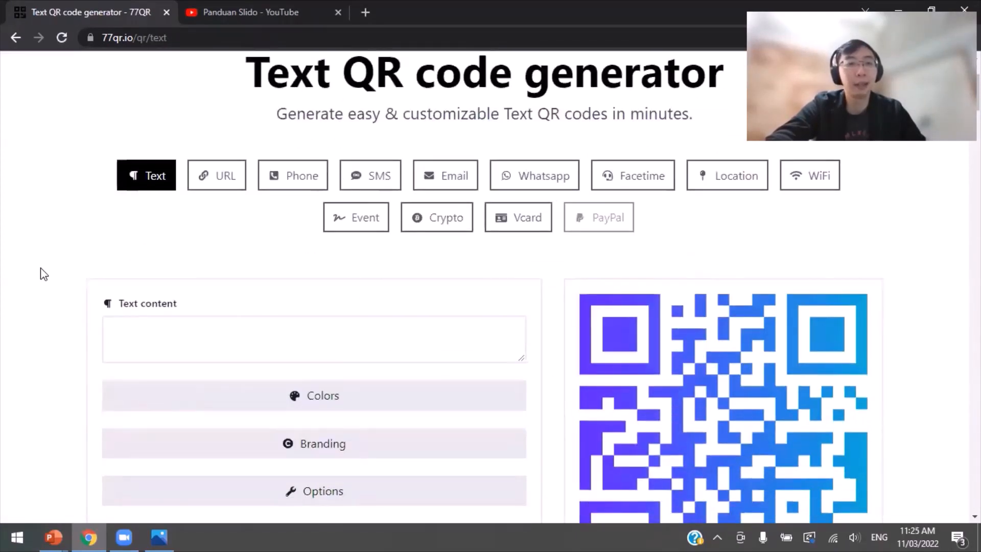
pyautogui.click(181, 266)
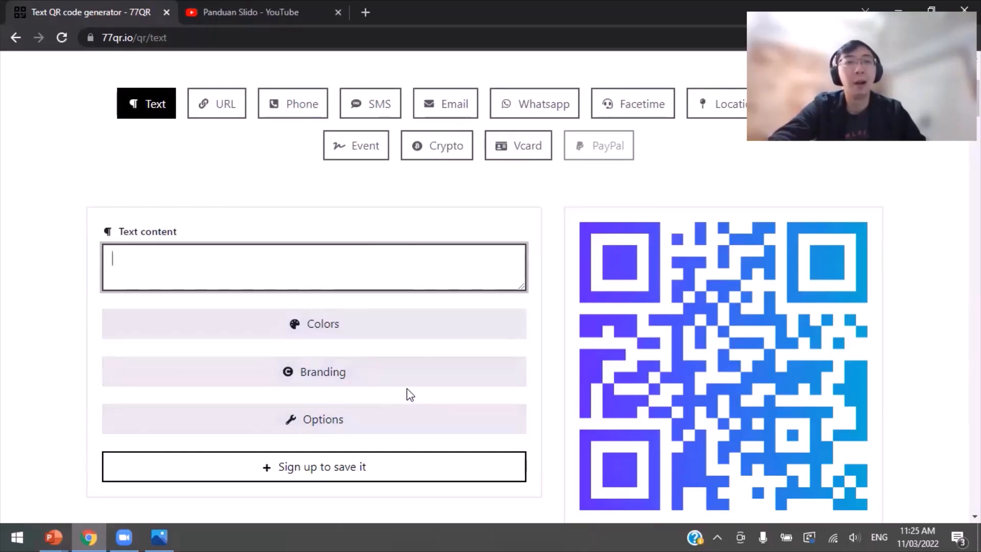
pyautogui.scroll(4, 457, 185)
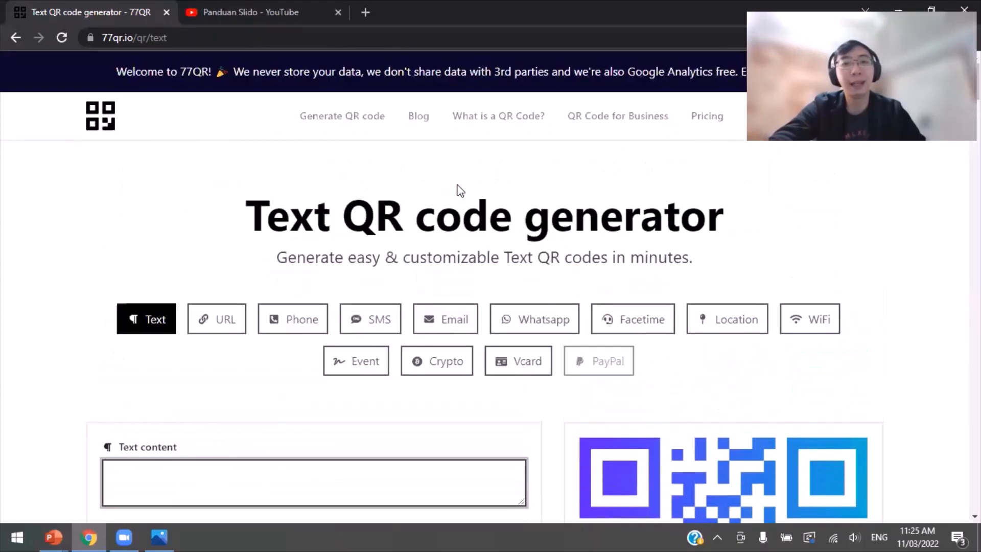